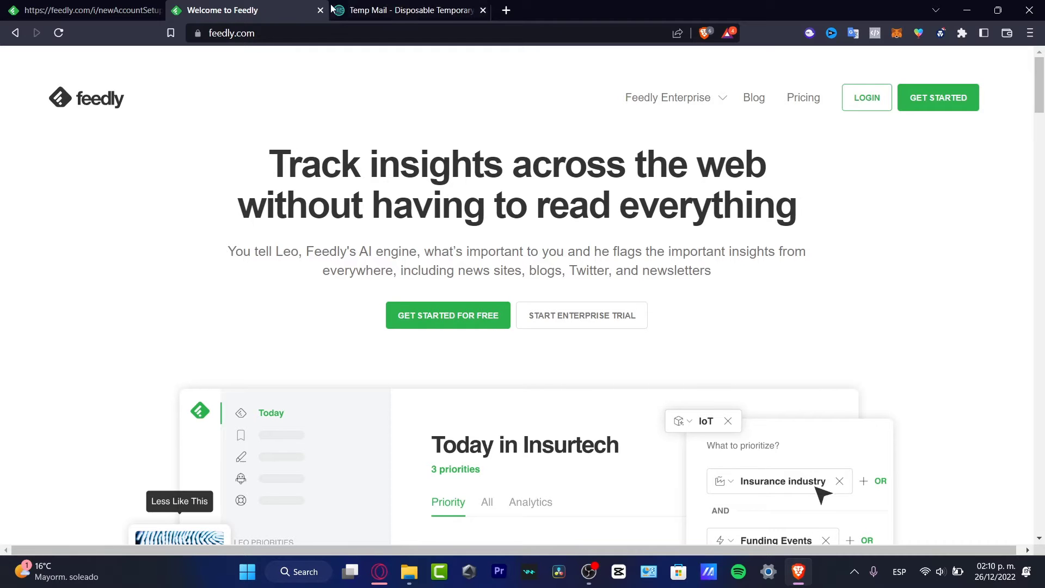
Step: Complete Feedly's new-account setup as a Personal user to land on Discover with featured topics
scroll(978, 352, "down", 3)
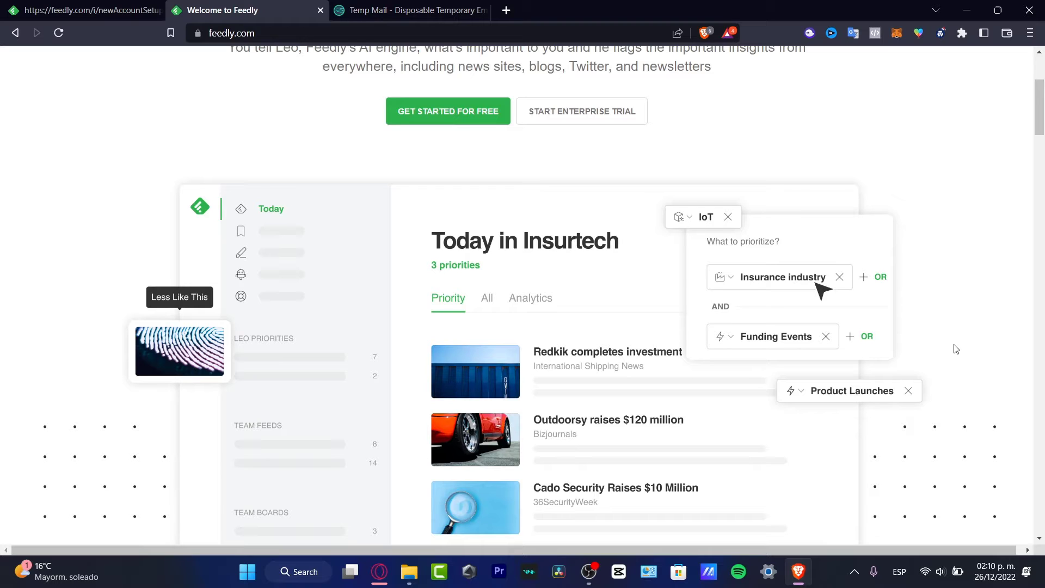
scroll(956, 355, "down", 3)
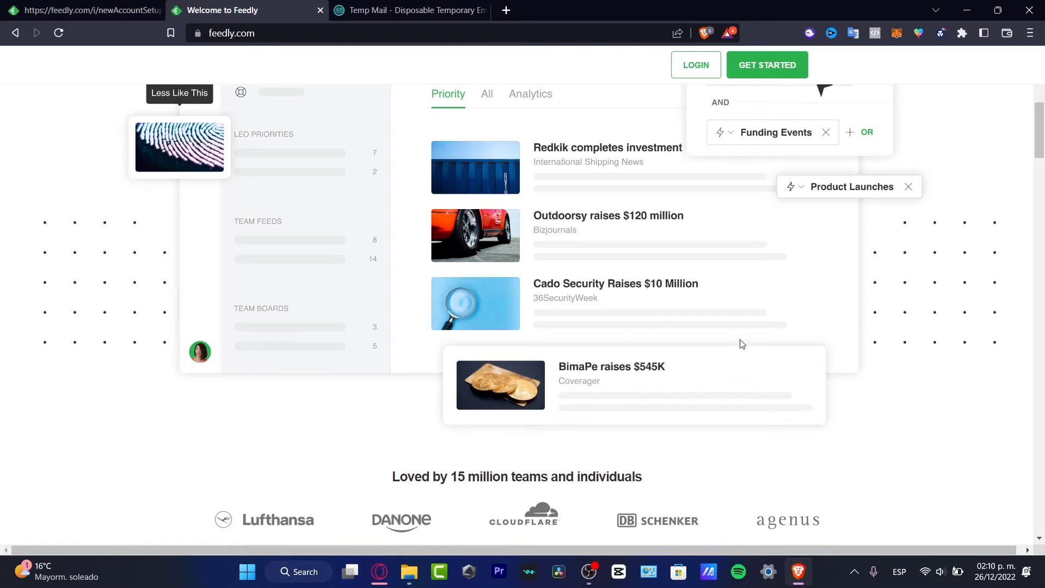
scroll(740, 344, "down", 6)
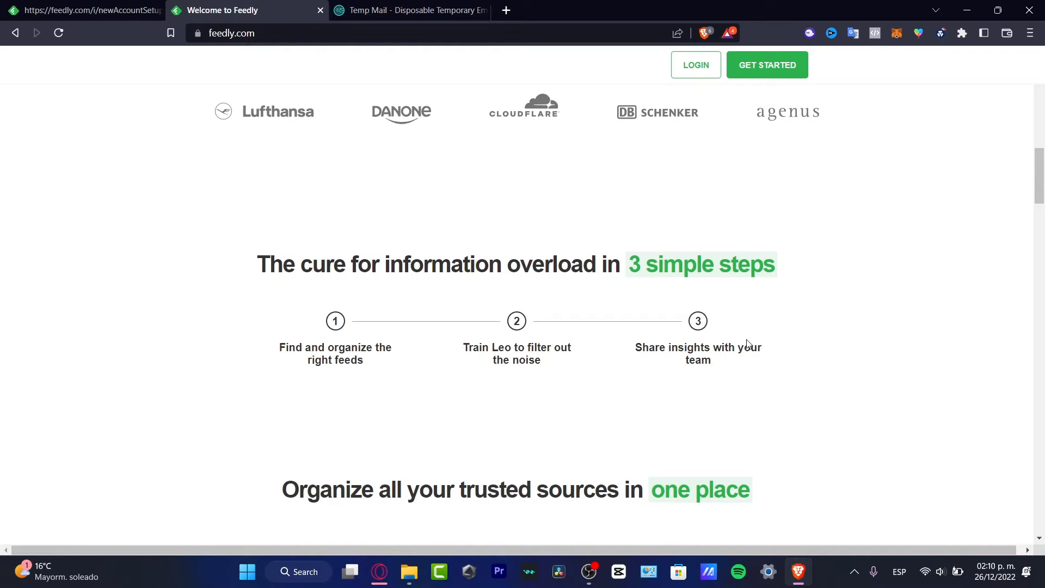
scroll(746, 343, "down", 10)
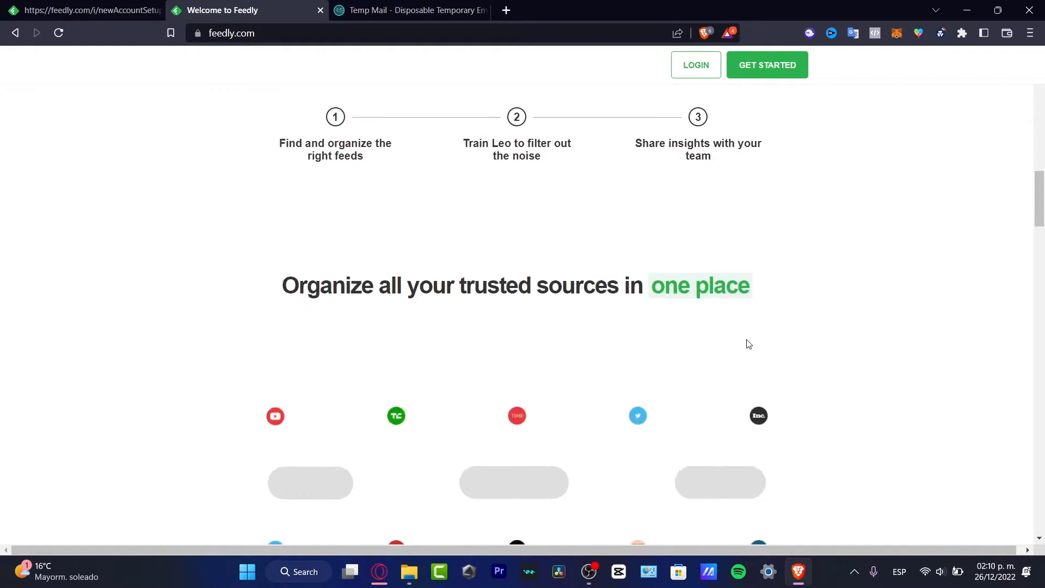
scroll(746, 343, "down", 4)
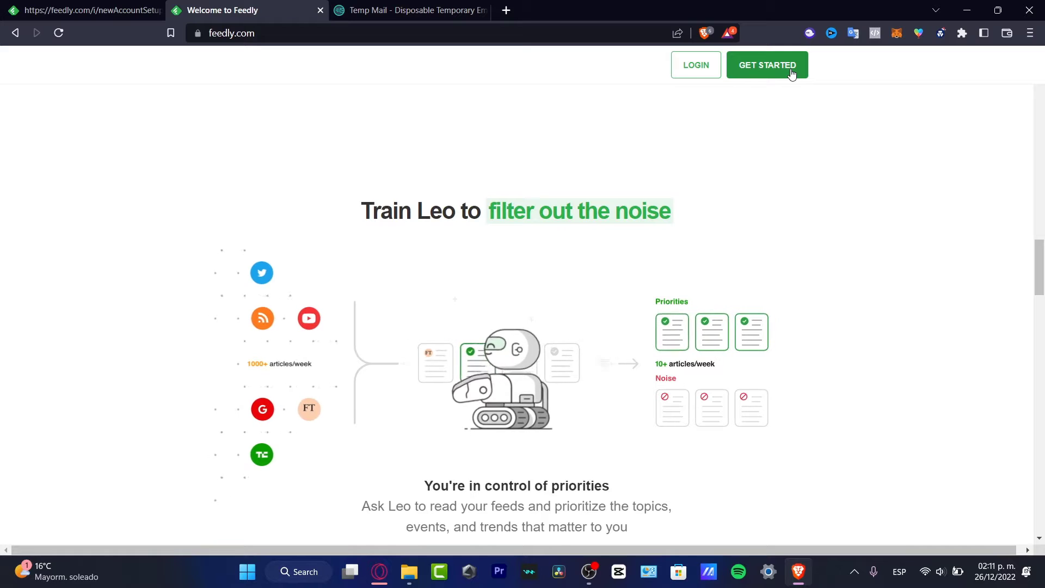
scroll(807, 304, "down", 7)
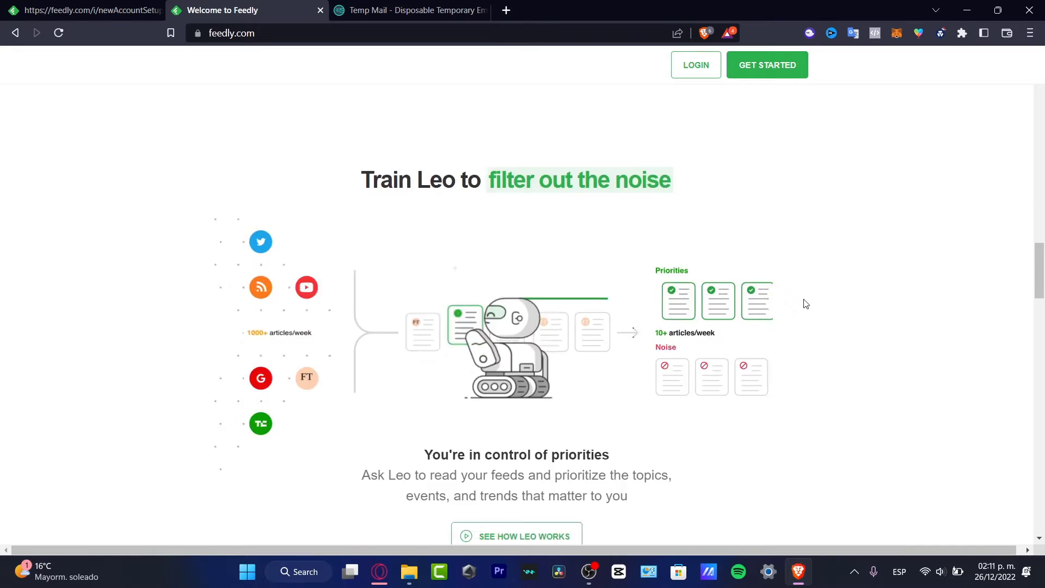
left_click(109, 10)
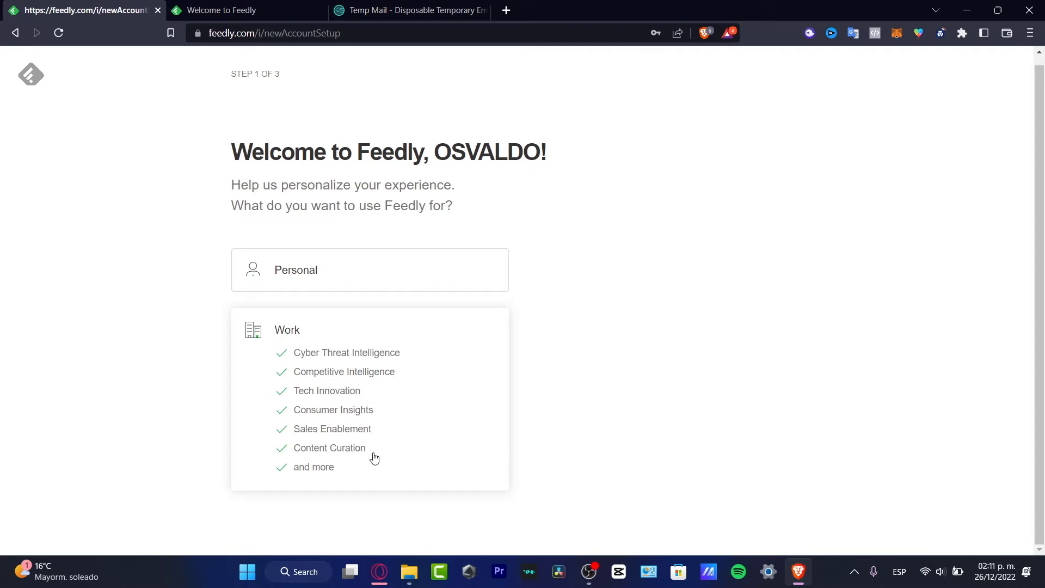
left_click(338, 269)
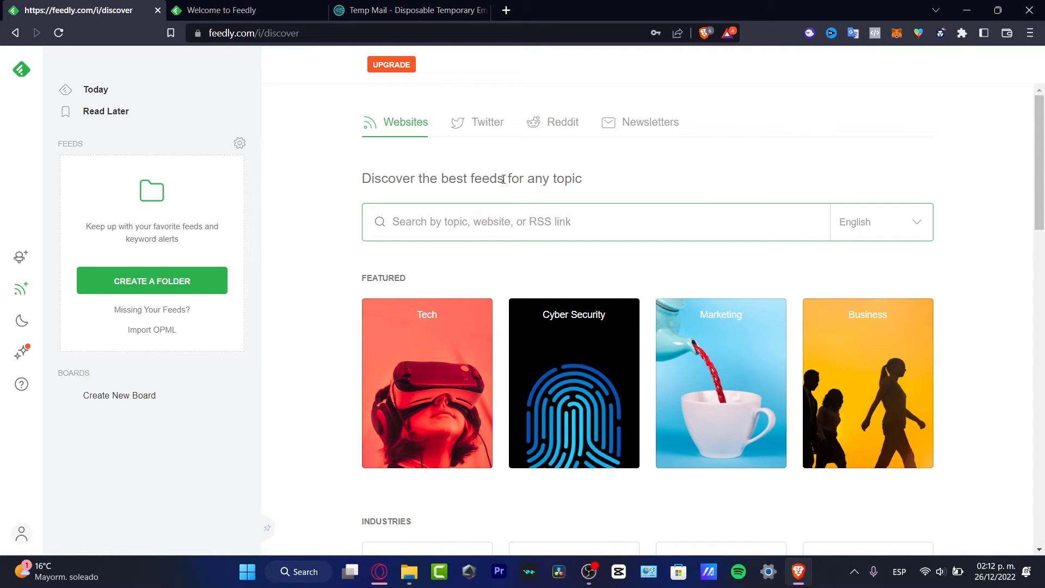
Step: Browse the Discover categories, then search for the 'apple' topic
scroll(545, 403, "down", 5)
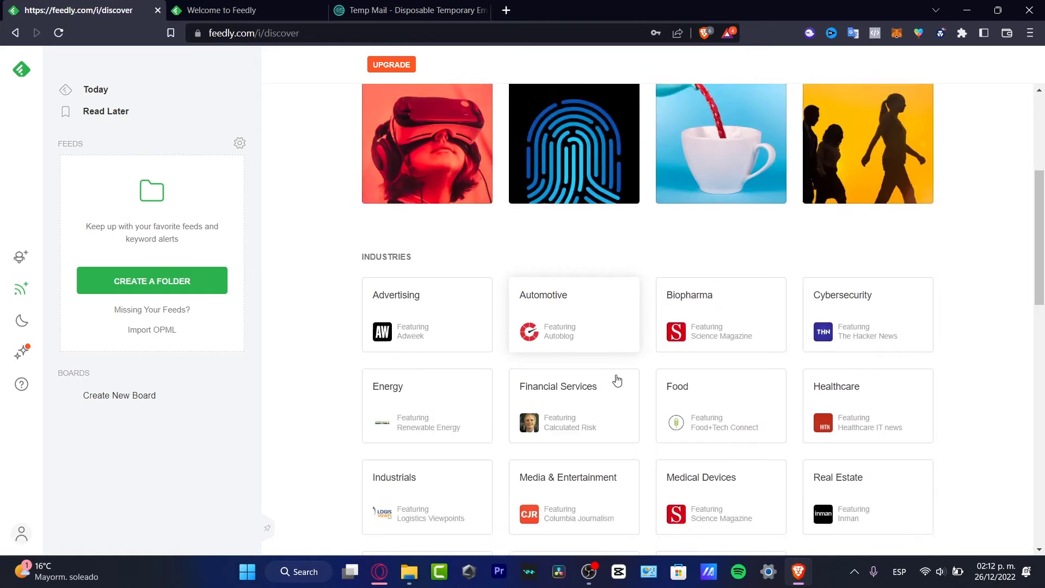
scroll(618, 384, "down", 4)
scroll(620, 394, "down", 2)
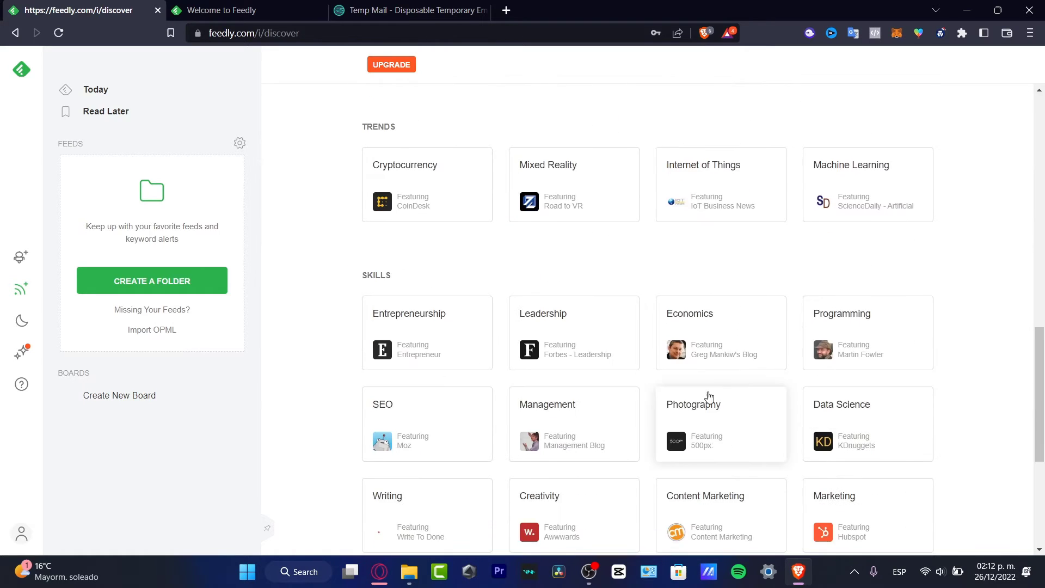
scroll(621, 396, "down", 5)
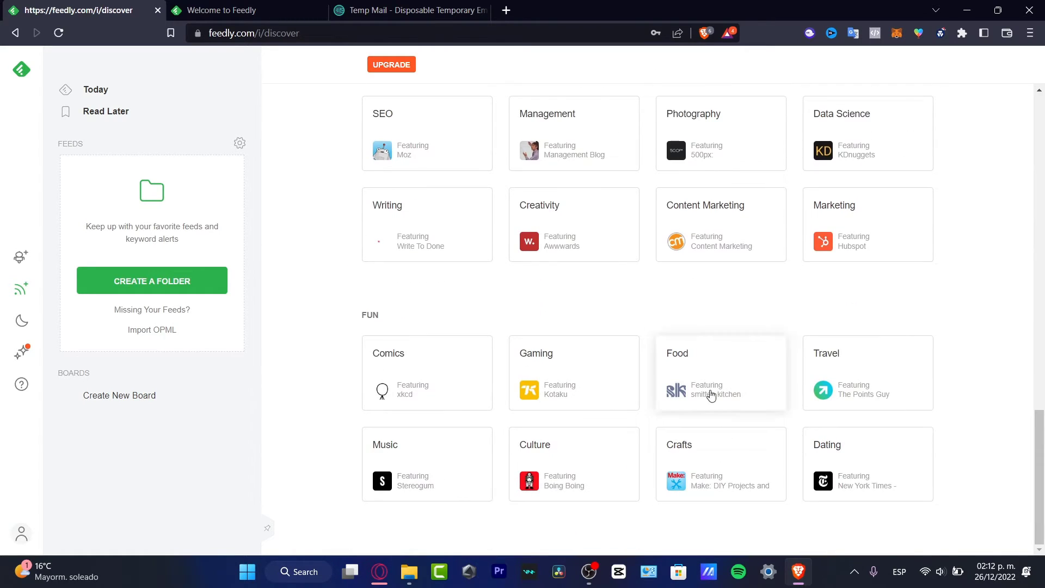
scroll(950, 434, "up", 20)
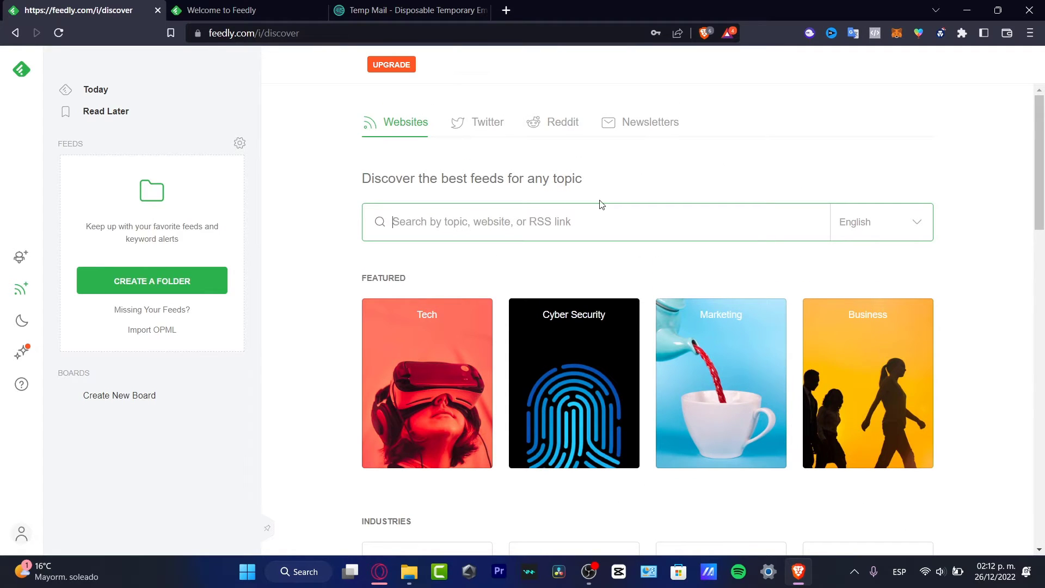
type("apple")
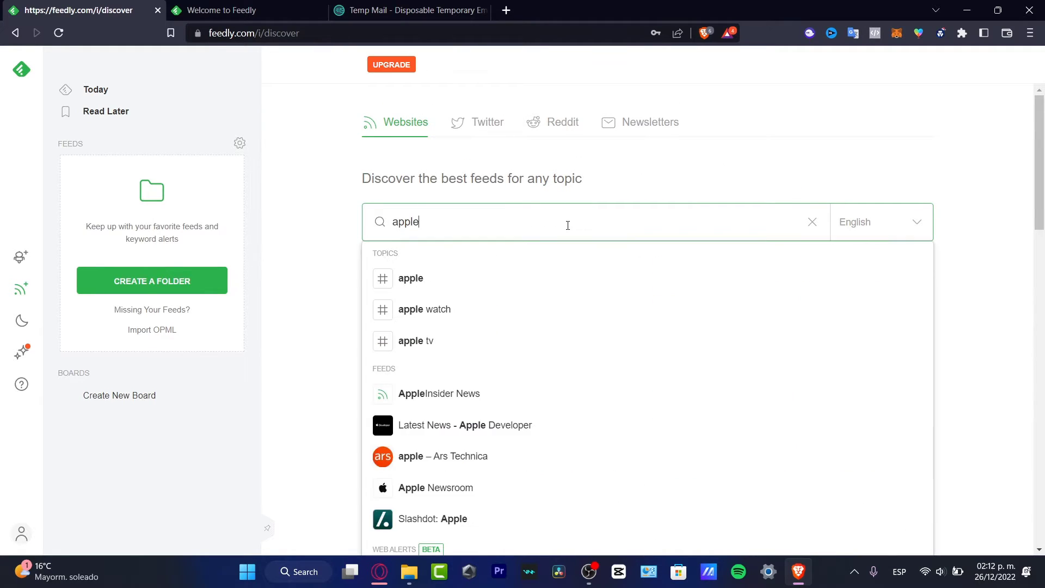
left_click(436, 280)
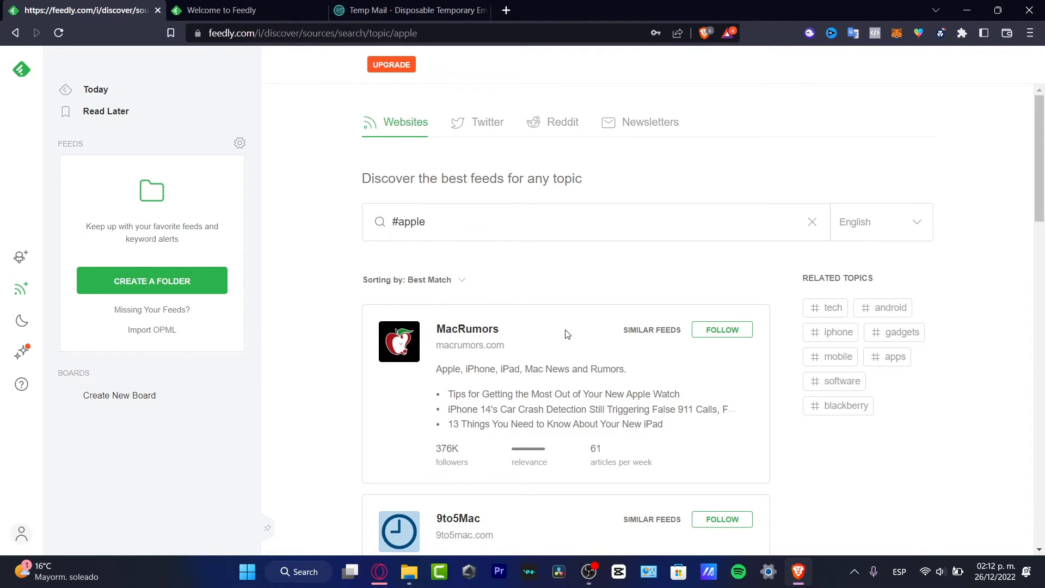
Step: Scroll through the apple website feeds such as MacRumors, 9to5Mac and AppleInsider News
scroll(569, 318, "down", 3)
scroll(459, 339, "down", 4)
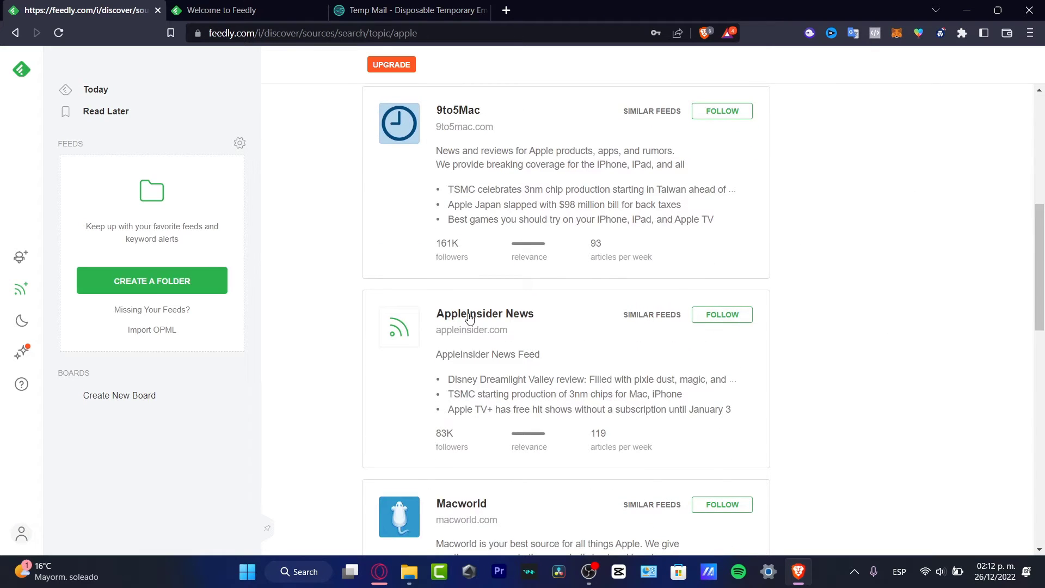
scroll(586, 344, "down", 3)
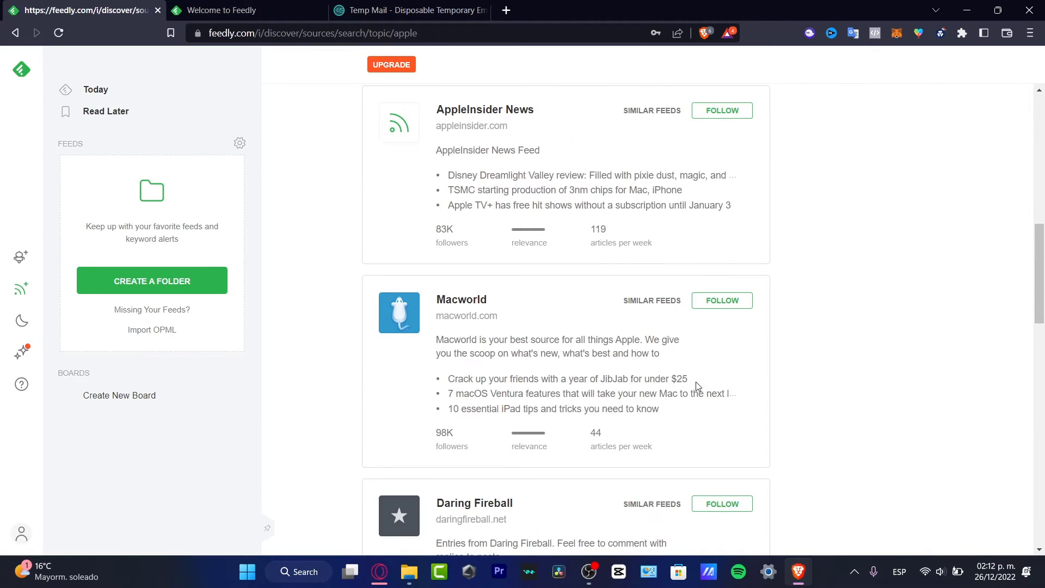
scroll(681, 387, "down", 6)
scroll(859, 484, "down", 12)
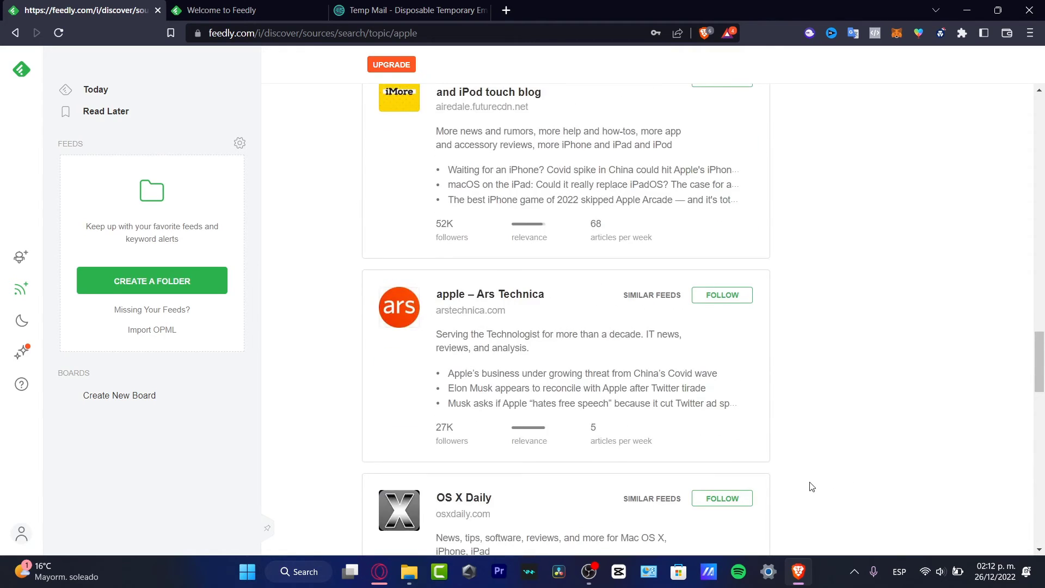
scroll(813, 487, "up", 20)
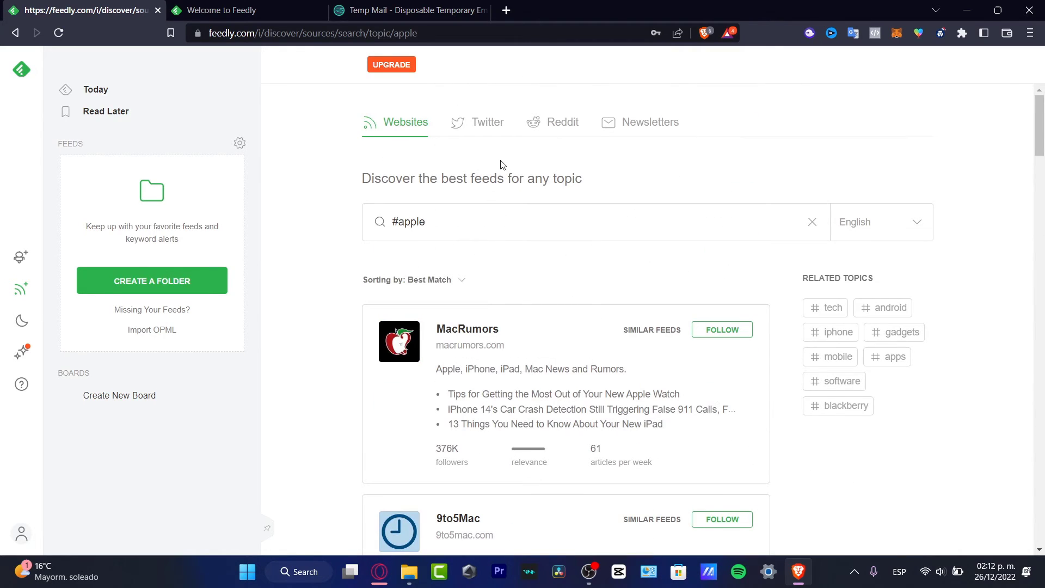
Step: Check the Twitter, Reddit and Newsletters sources, then return to Websites discovery
left_click(494, 135)
left_click(562, 124)
left_click(653, 126)
left_click(567, 127)
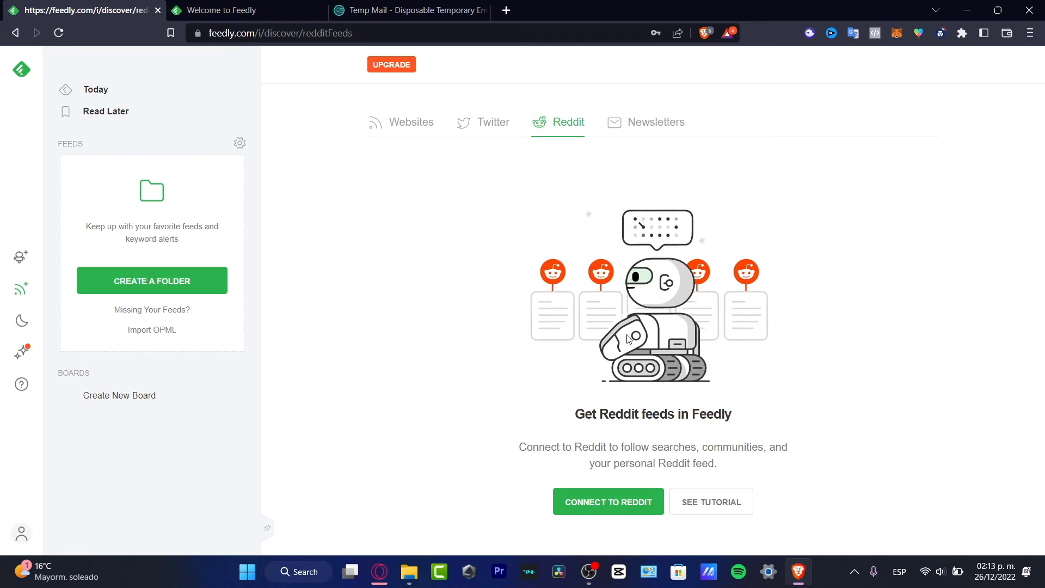
left_click(480, 134)
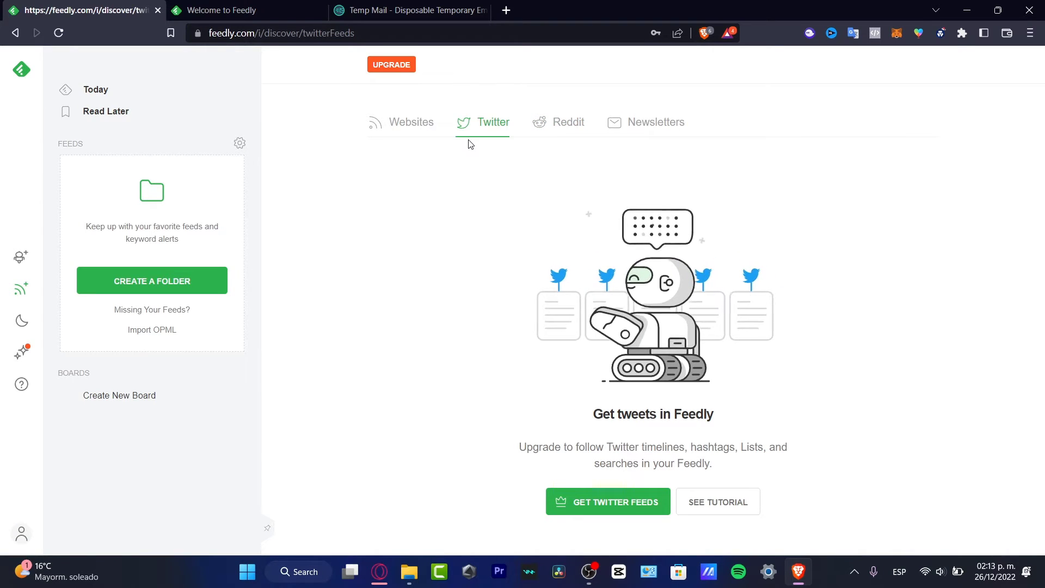
left_click(417, 134)
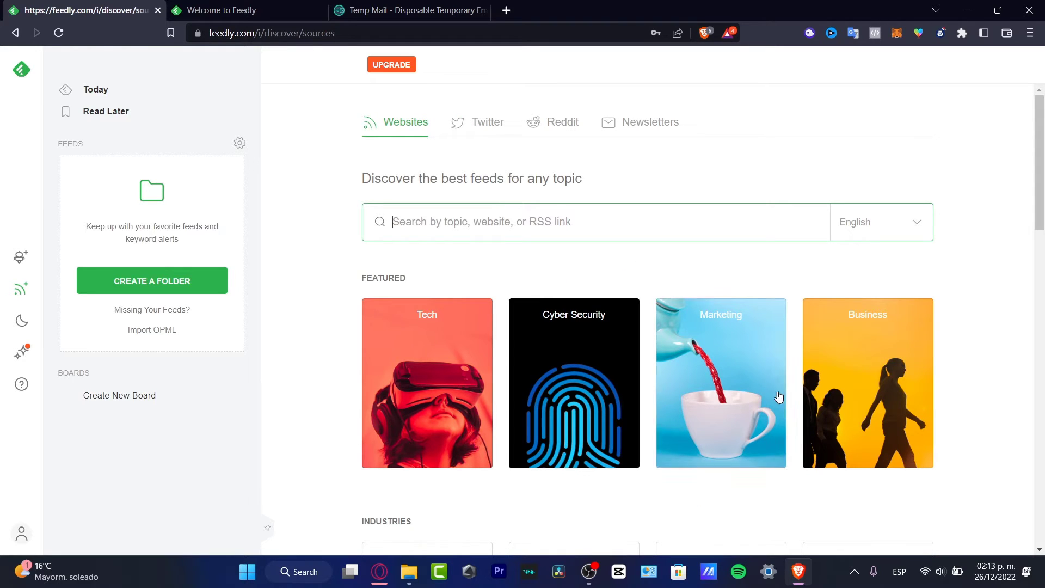
Step: From the Tech topic, follow Lifehacker into a new folder named 'whitestar'
left_click(423, 413)
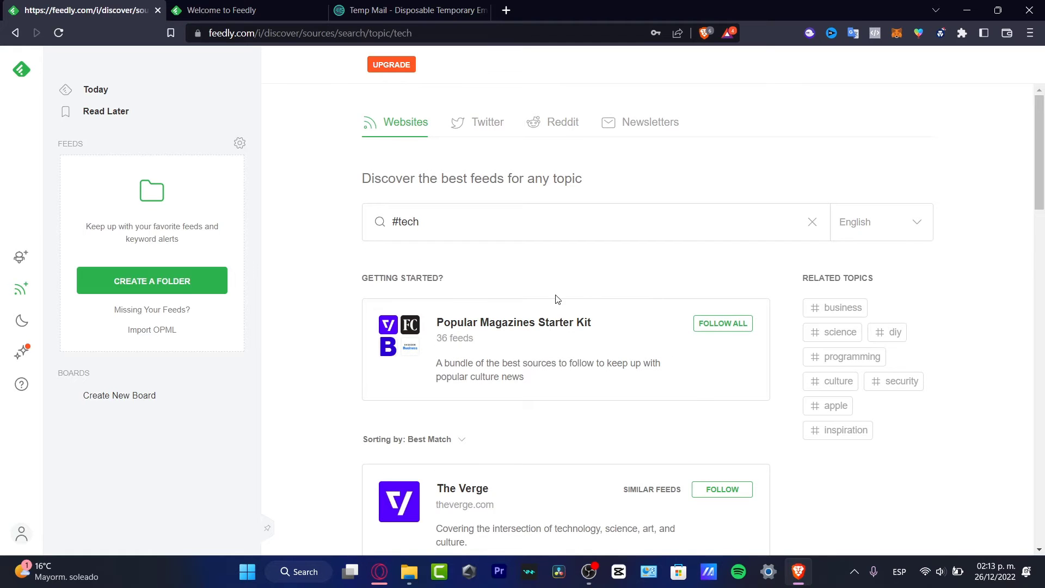
scroll(507, 327, "down", 3)
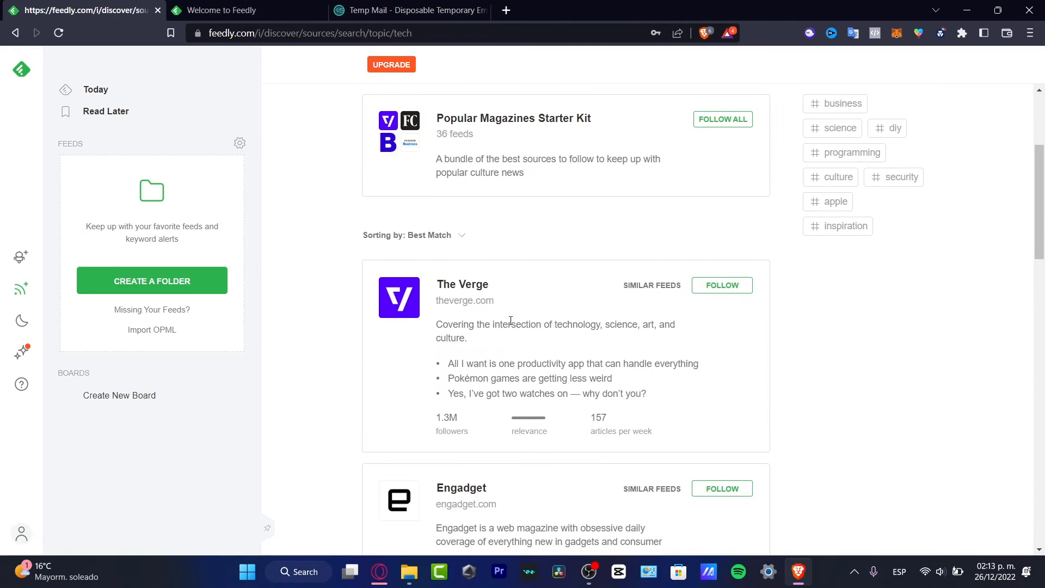
scroll(502, 313, "down", 6)
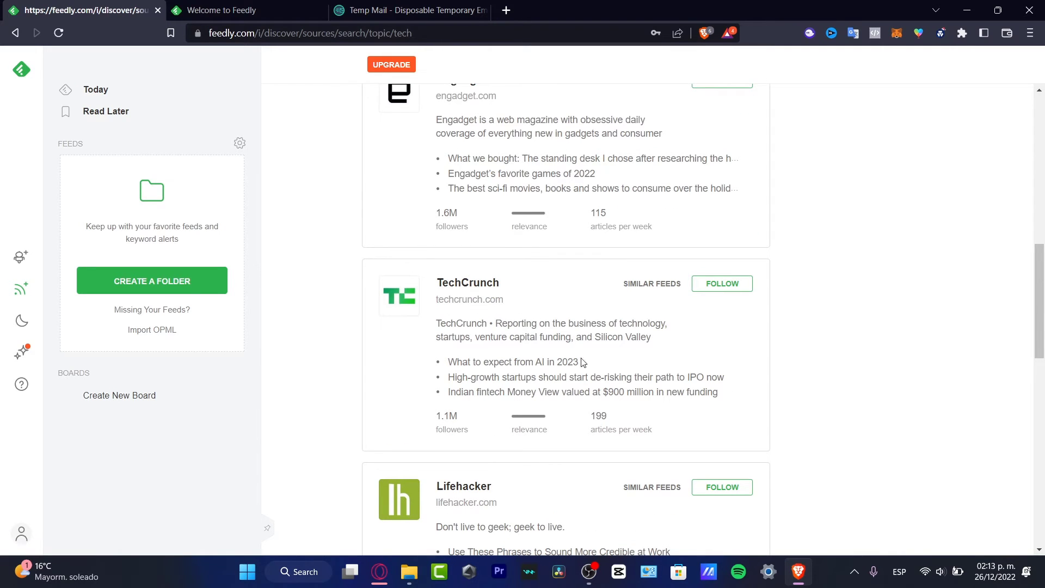
scroll(593, 431, "down", 3)
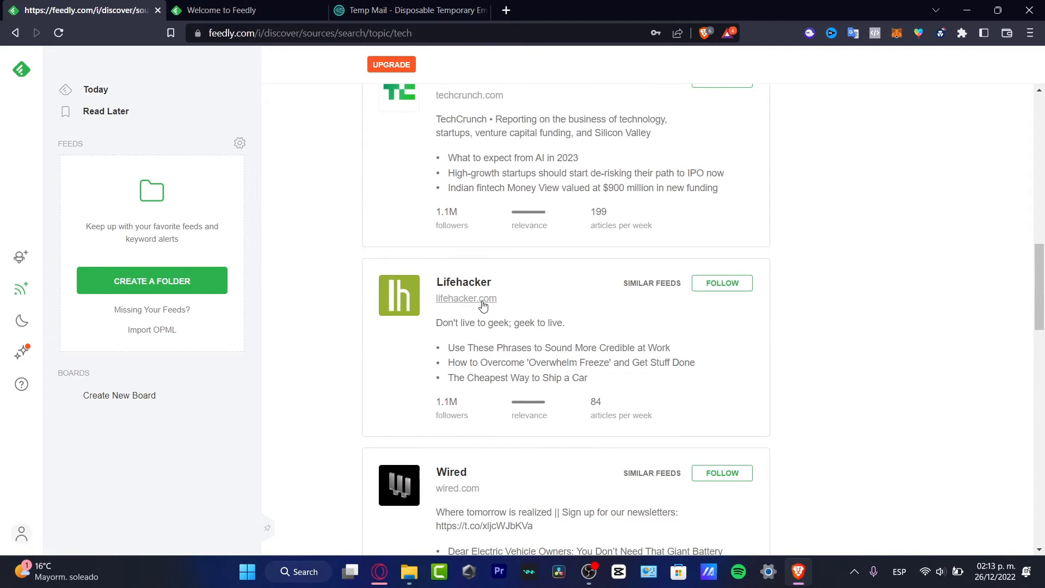
left_click(722, 286)
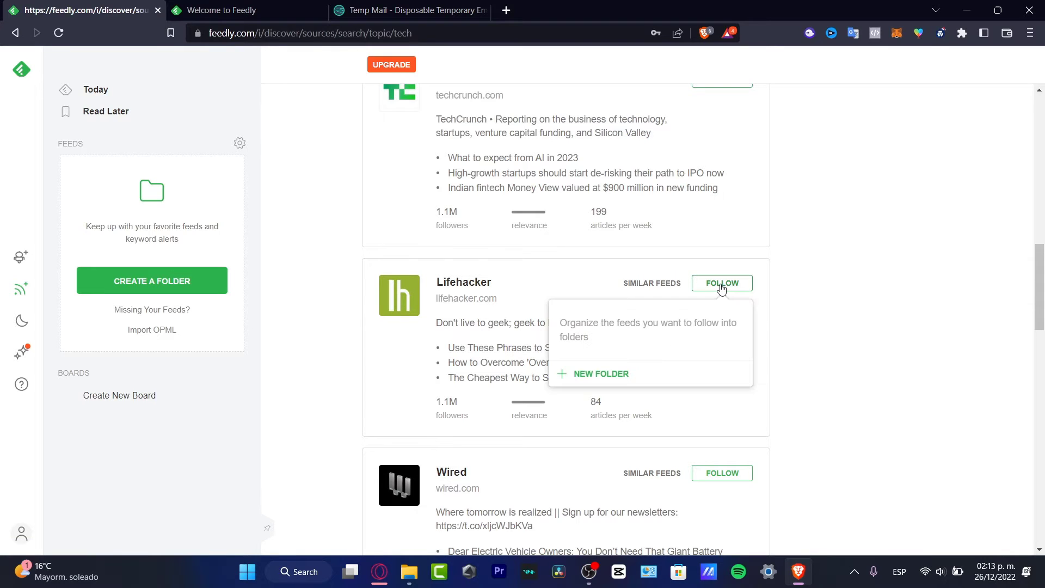
left_click(630, 373)
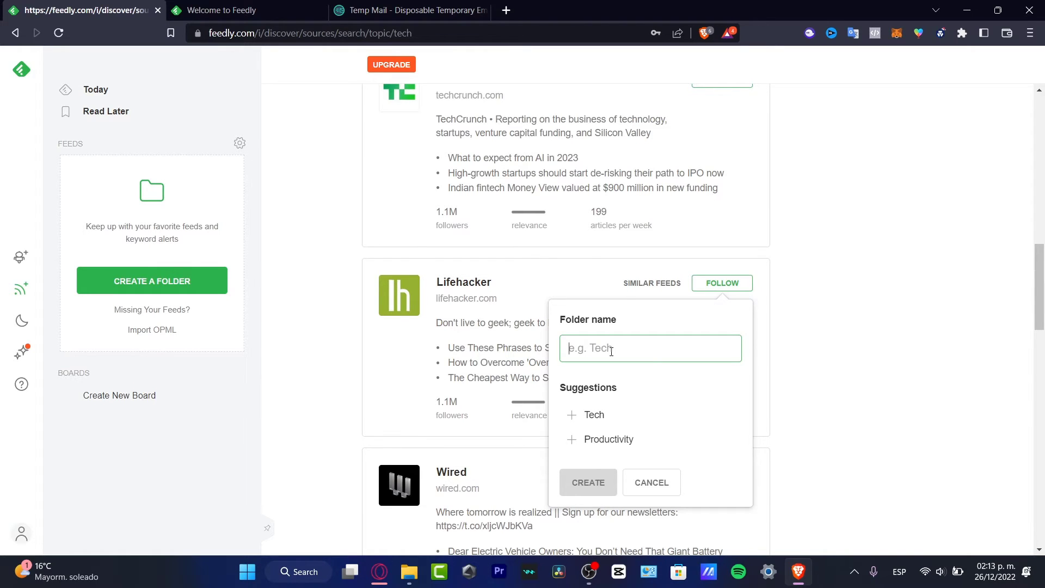
type("whitestar")
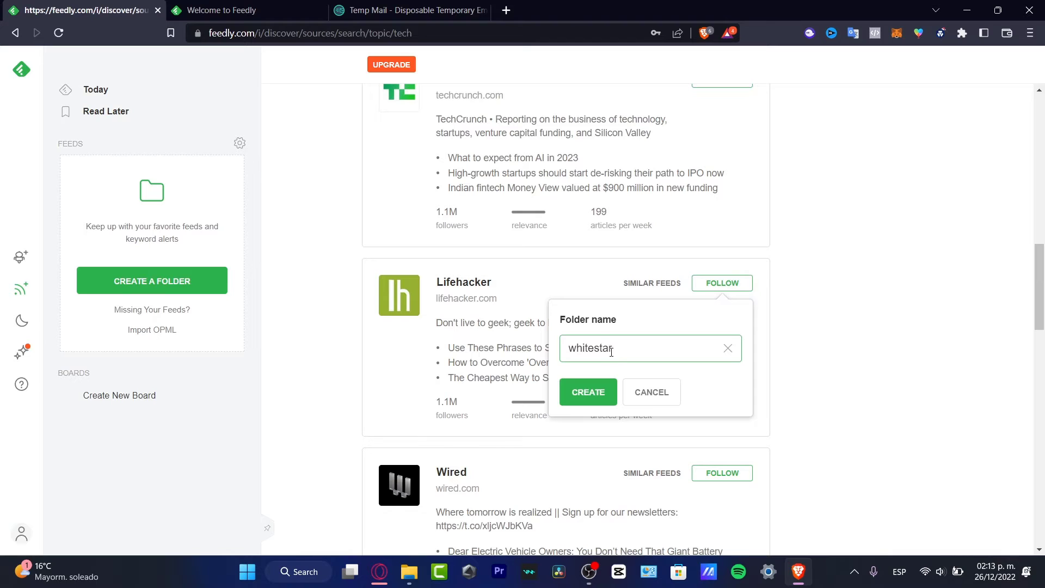
left_click(612, 383)
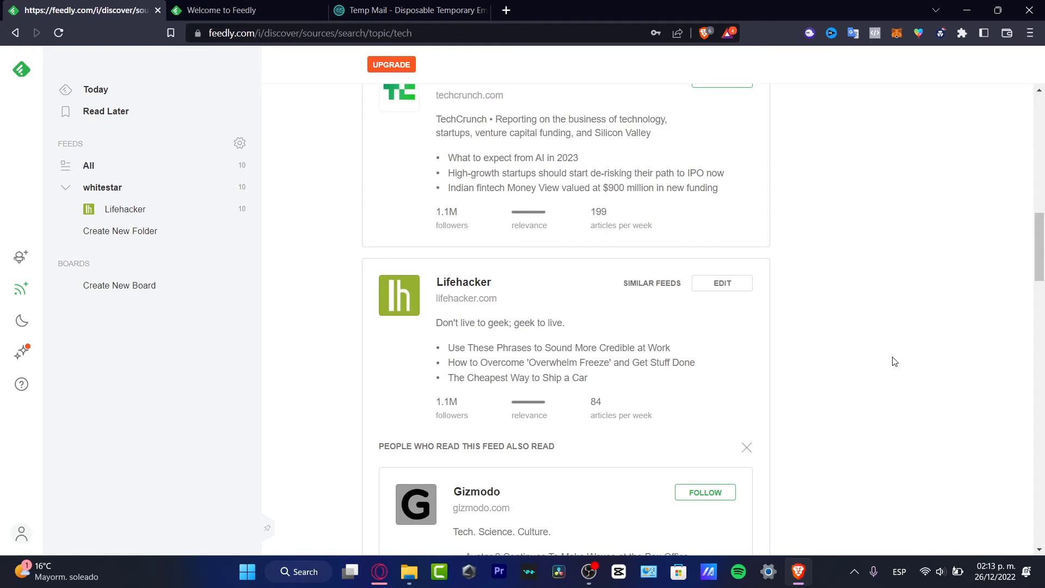
Step: Follow Wired into the whitestar folder and open the folder's 20 unread articles
scroll(889, 360, "down", 7)
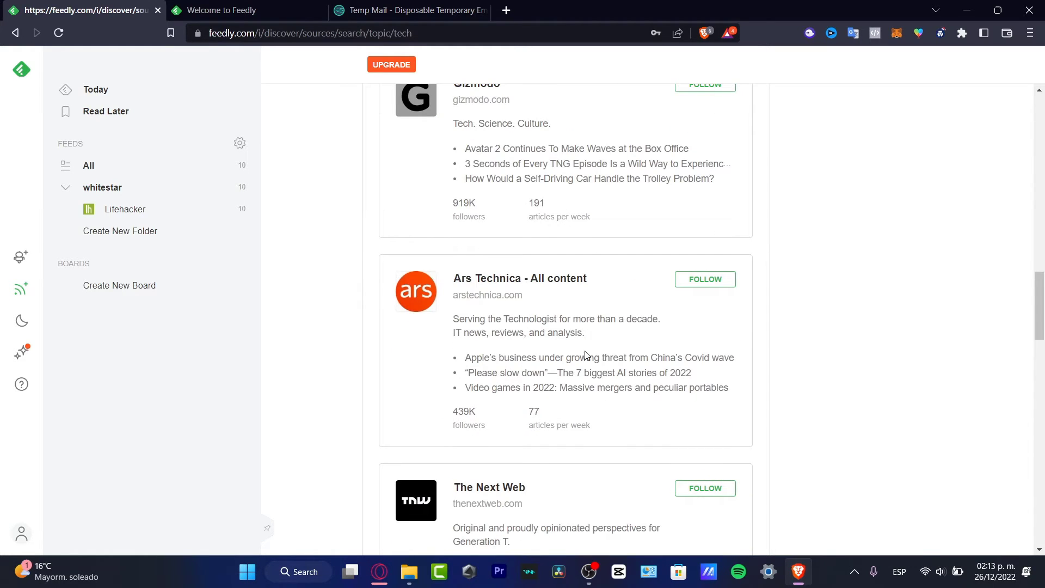
scroll(640, 347, "down", 4)
scroll(637, 440, "down", 4)
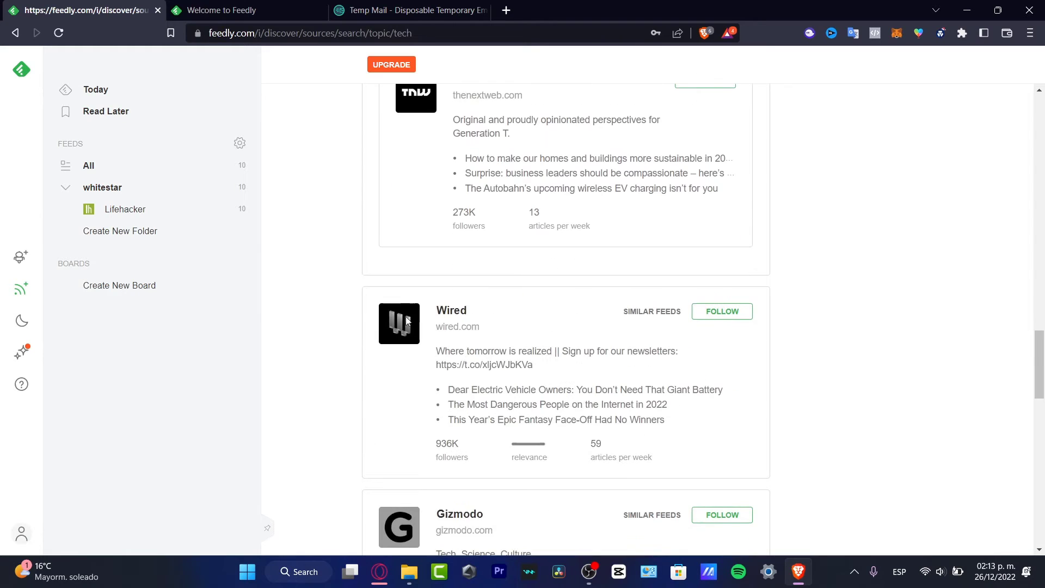
left_click(723, 313)
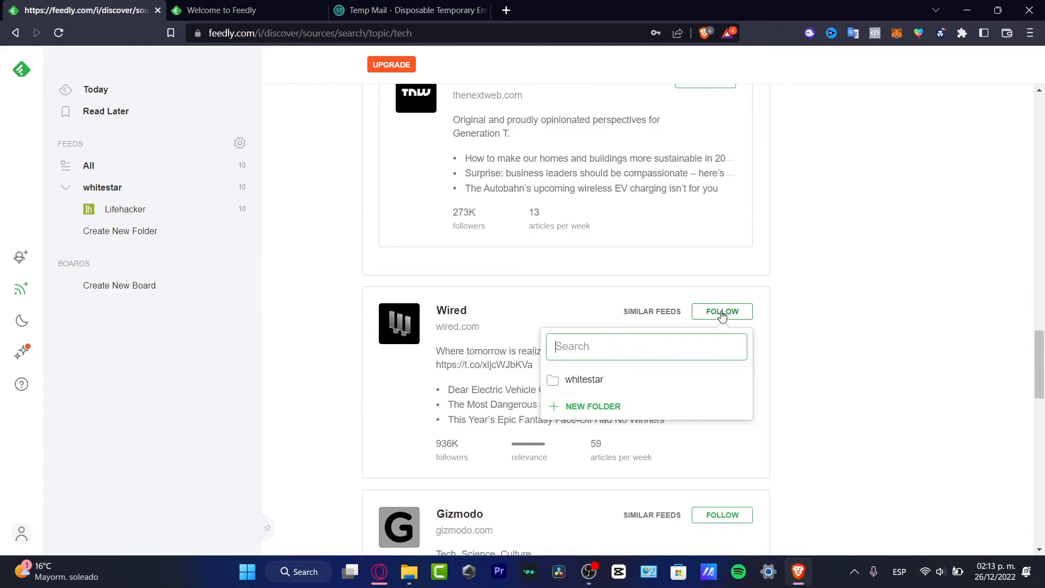
left_click(597, 383)
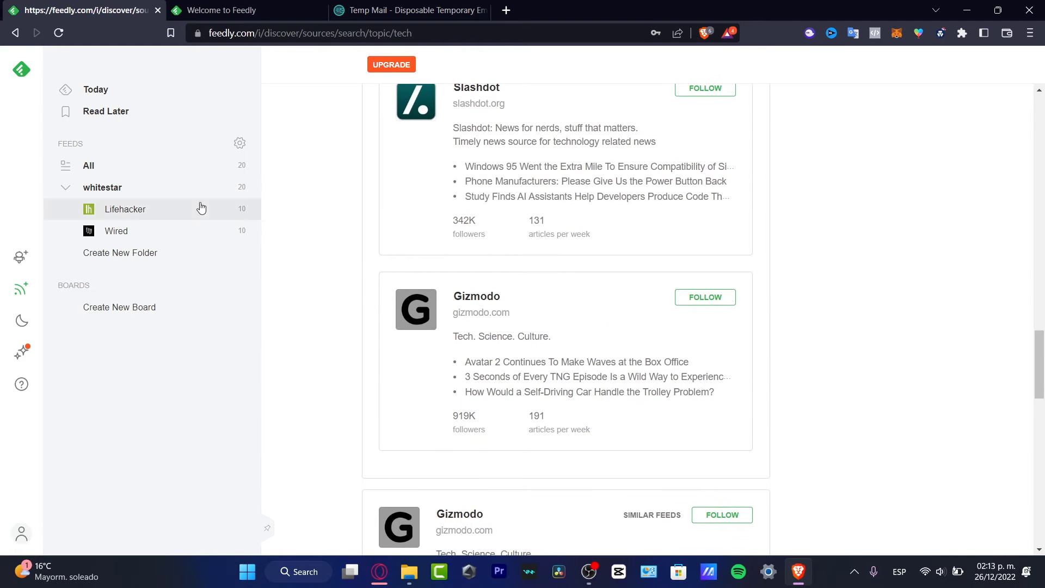
left_click(123, 190)
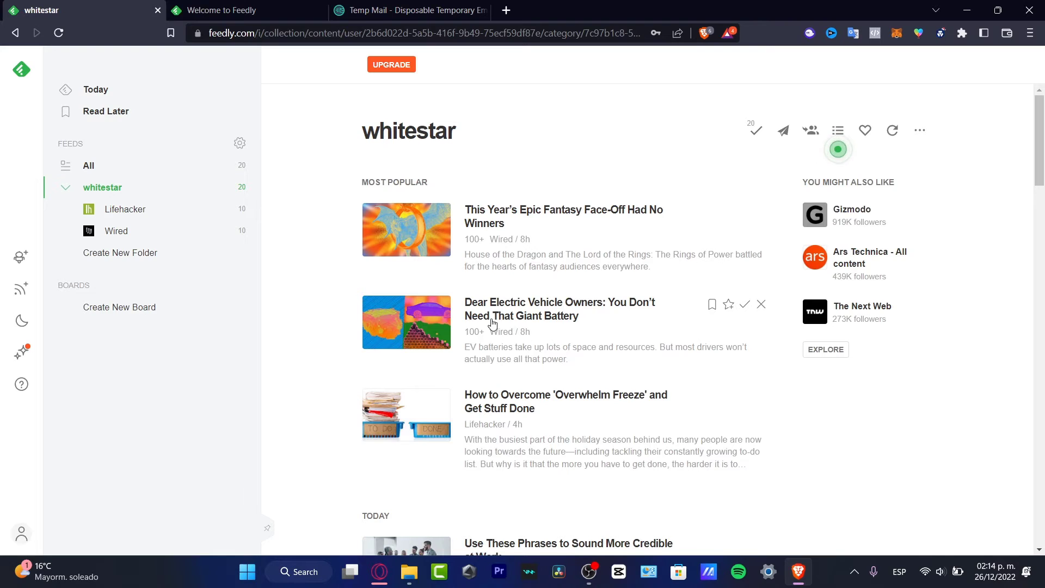
Step: Mark the Wired article 'The 12 Best Books of 2022' as read, leaving 19 unread
scroll(673, 384, "down", 1)
scroll(673, 384, "down", 6)
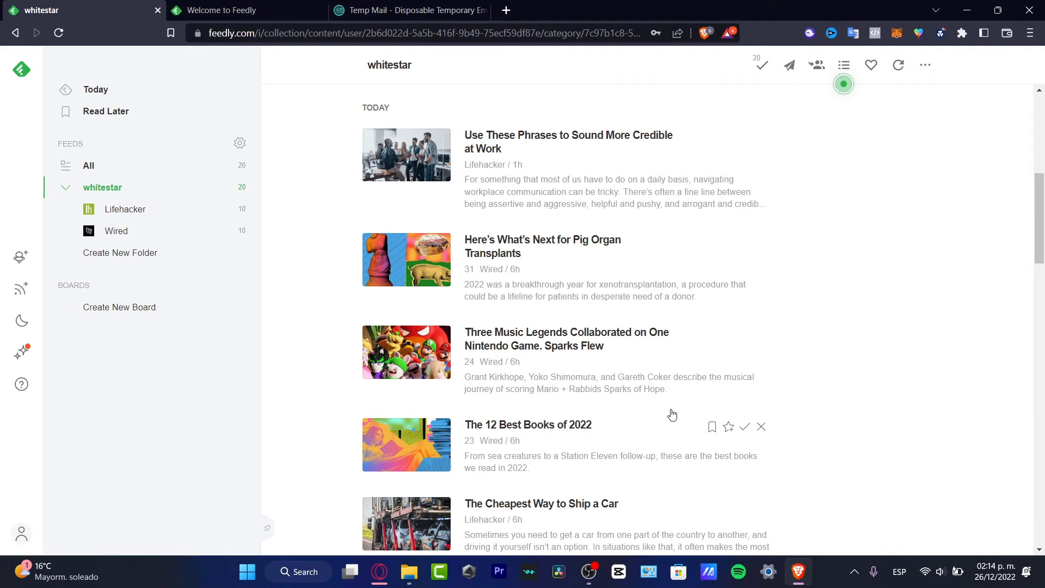
left_click(745, 430)
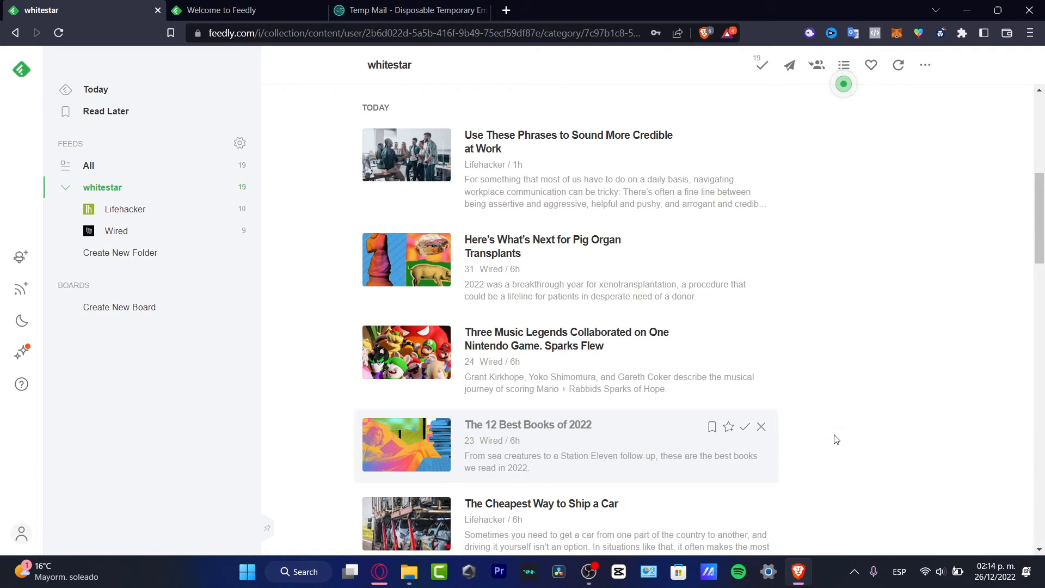
scroll(834, 437, "down", 3)
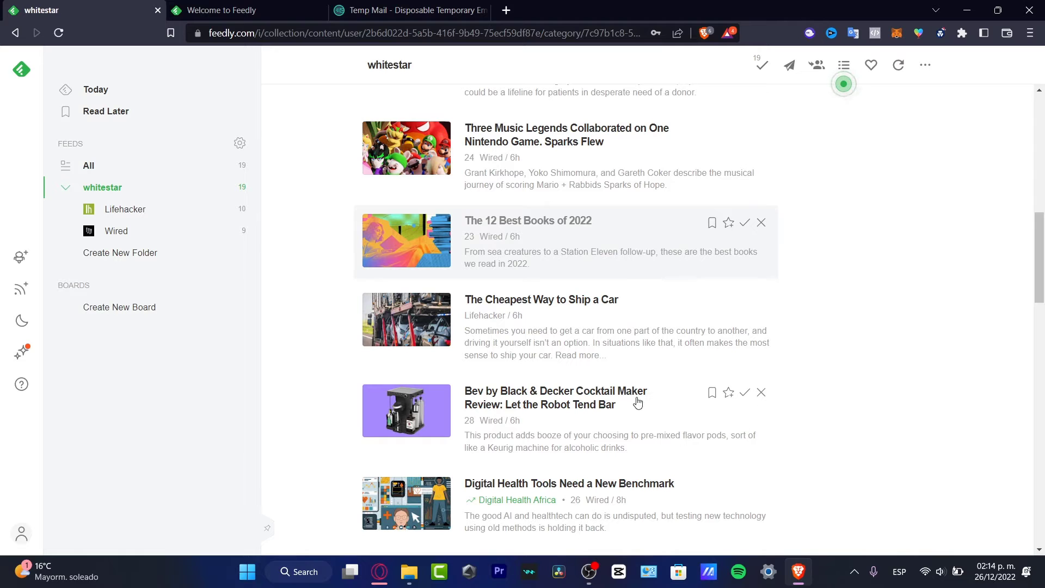
scroll(684, 343, "up", 5)
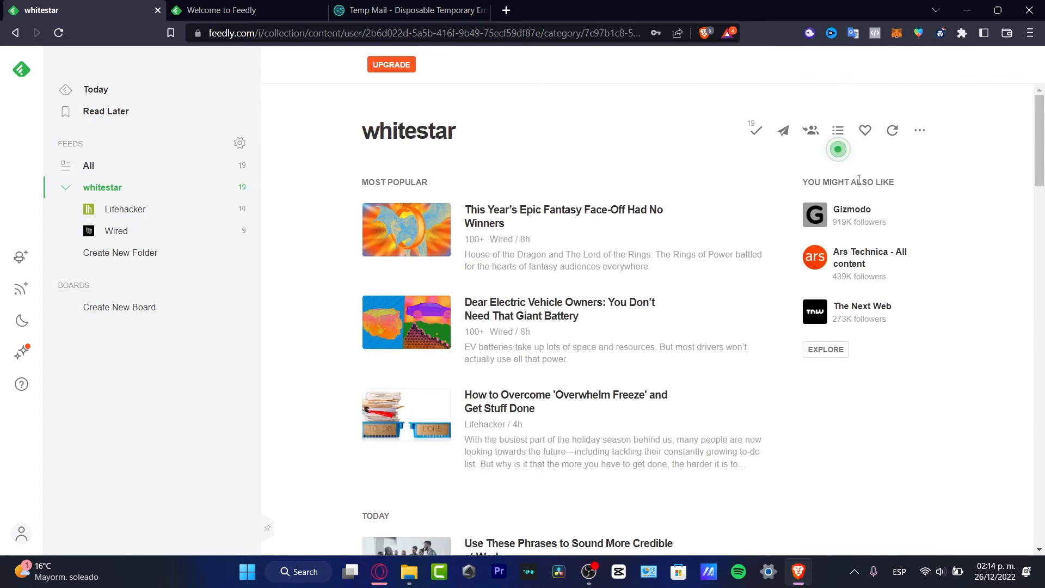
left_click(839, 150)
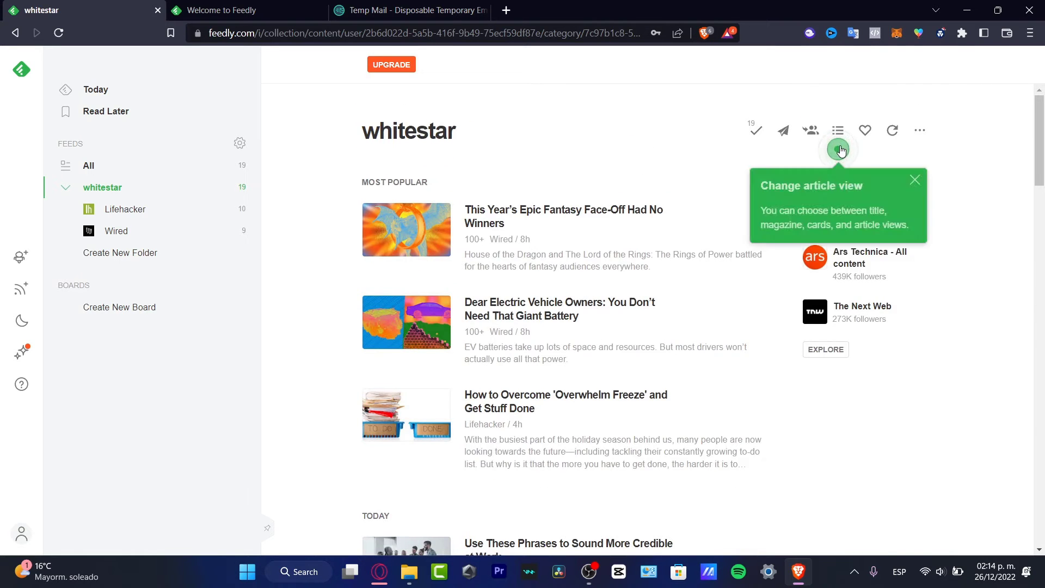
left_click(912, 178)
left_click(837, 131)
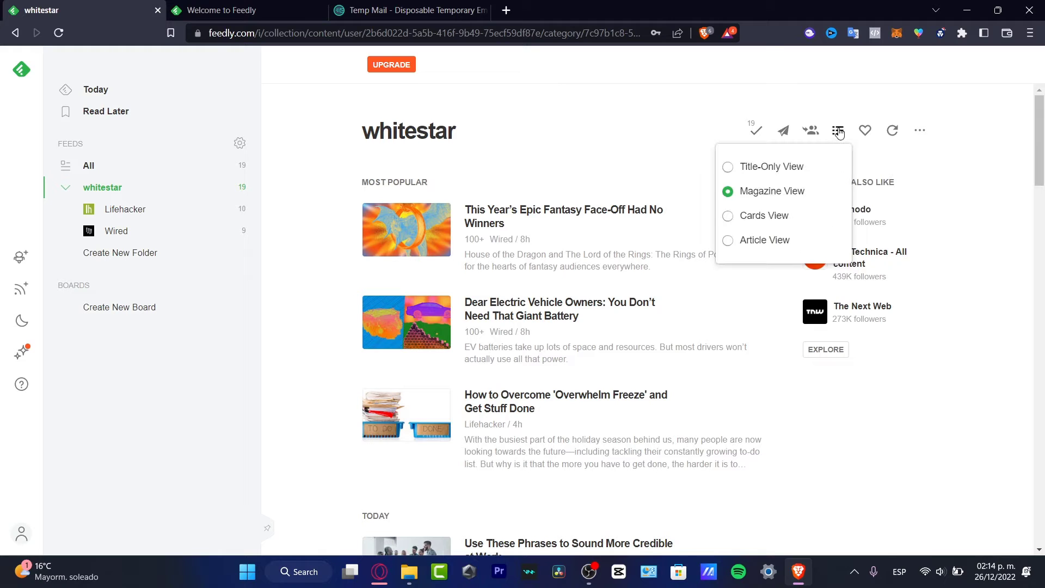
left_click(802, 169)
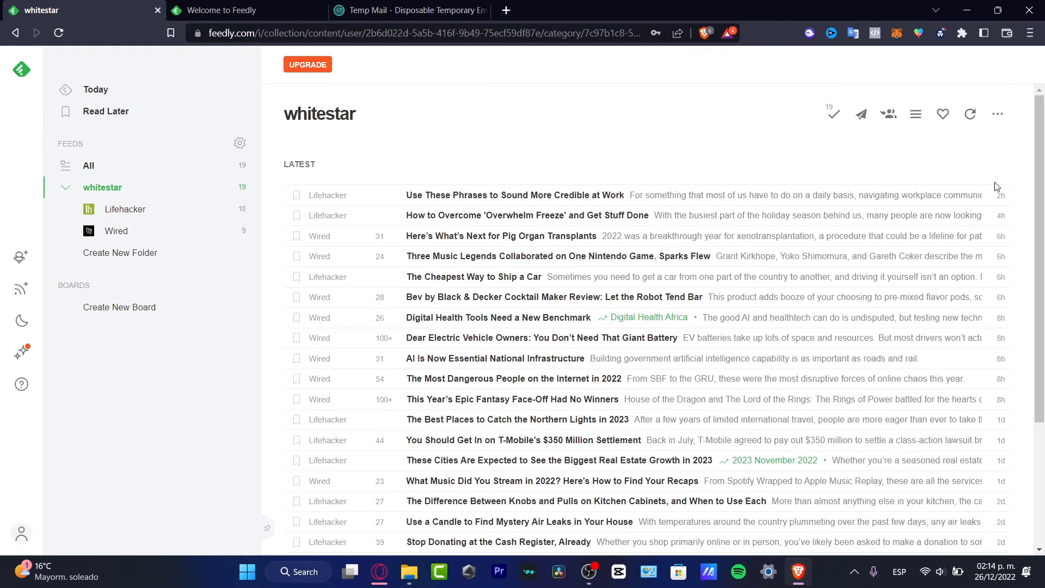
left_click(916, 116)
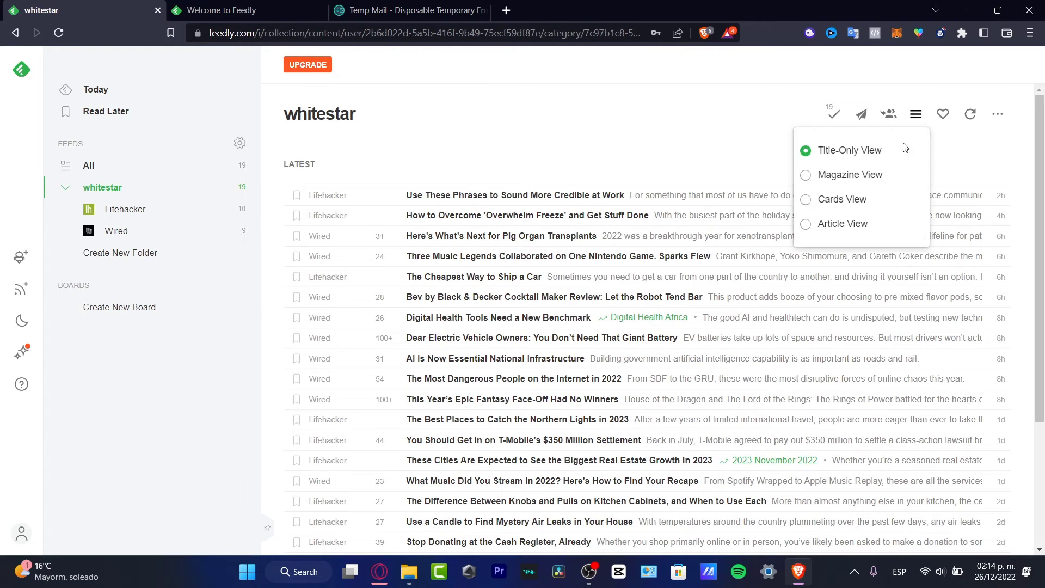
left_click(885, 175)
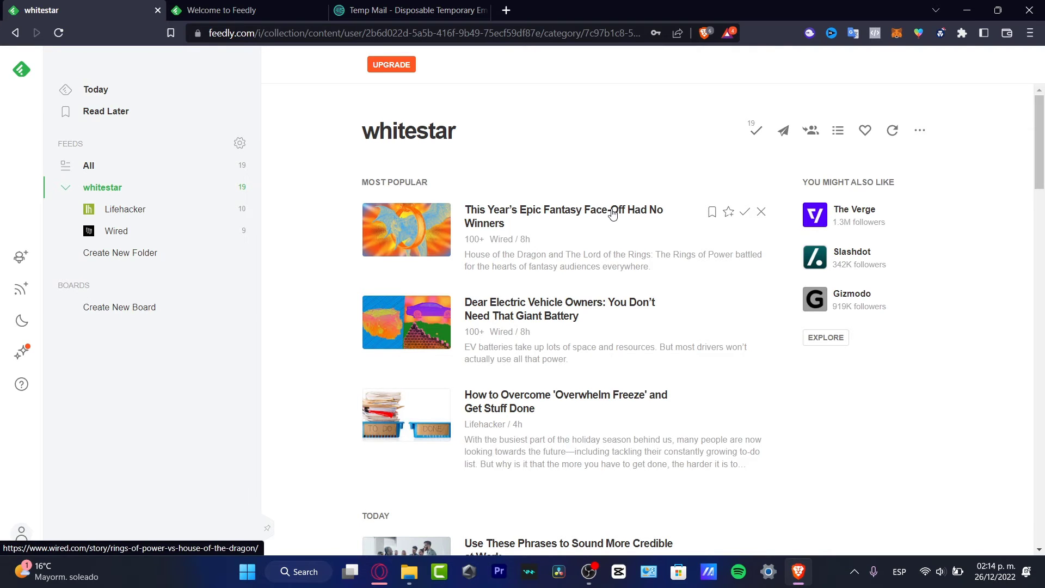
Step: Mark as read and hide Dear Electric Vehicle Owners, Overwhelm Freeze, Epic Fantasy Face-Off and Sound More Credible at Work
scroll(614, 220, "down", 3)
scroll(614, 223, "up", 3)
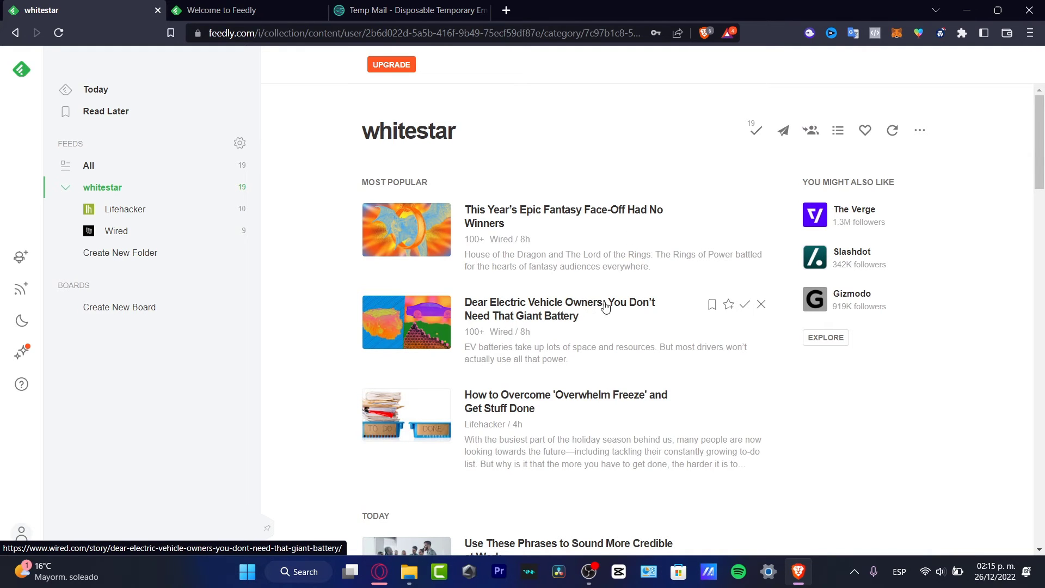
left_click(760, 305)
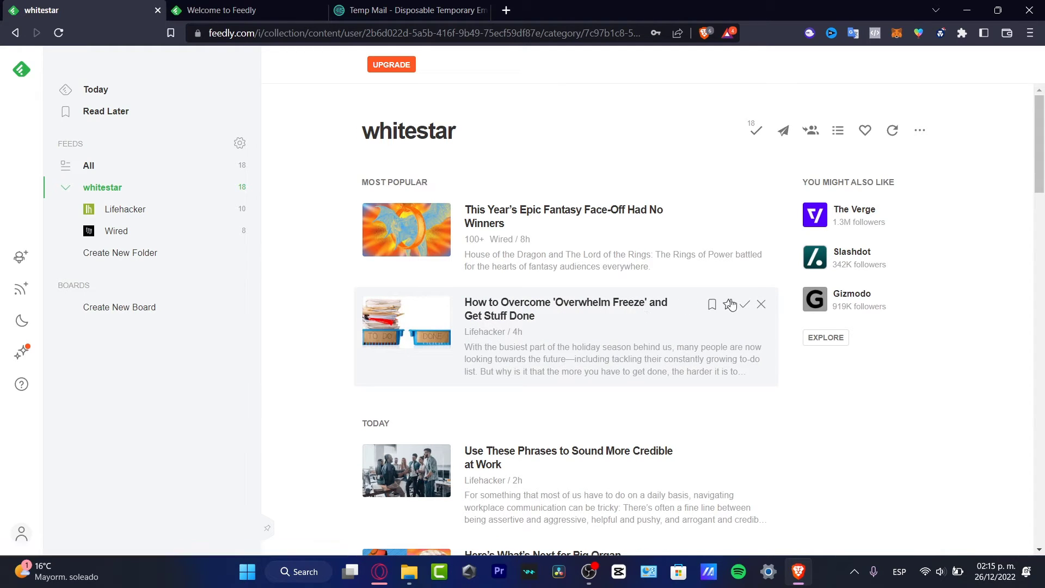
left_click(761, 305)
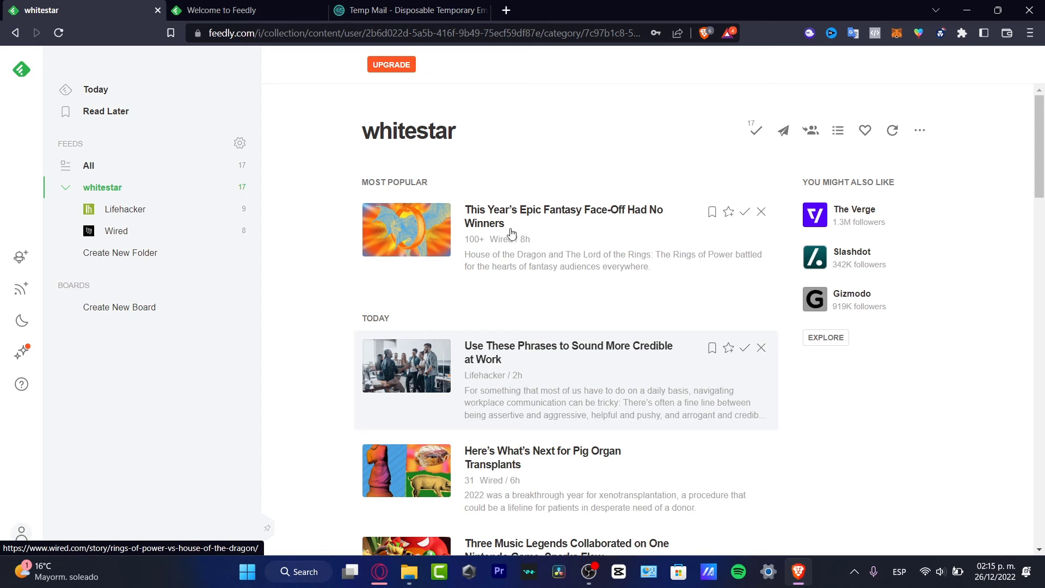
left_click(761, 212)
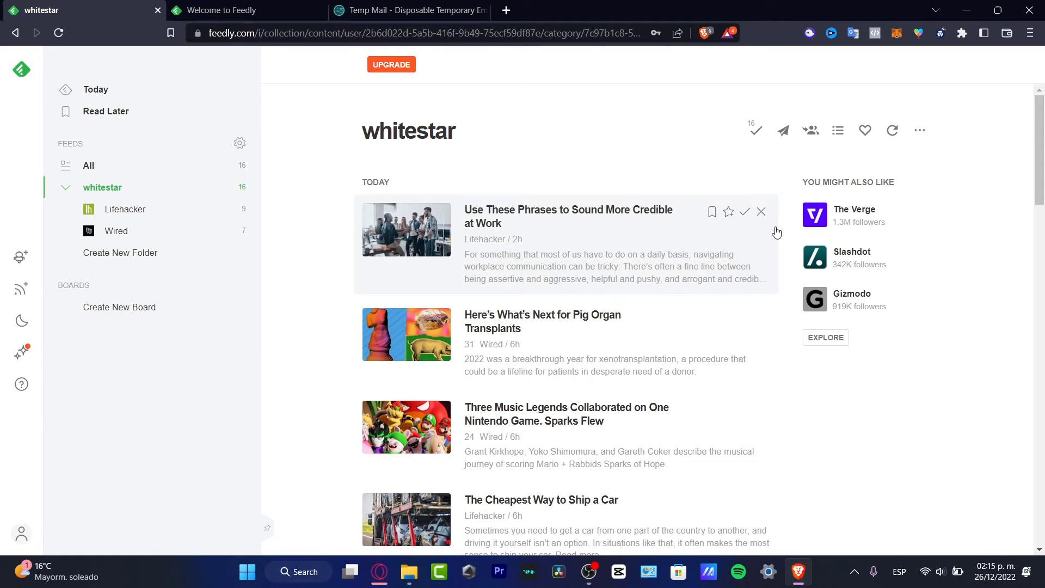
left_click(761, 212)
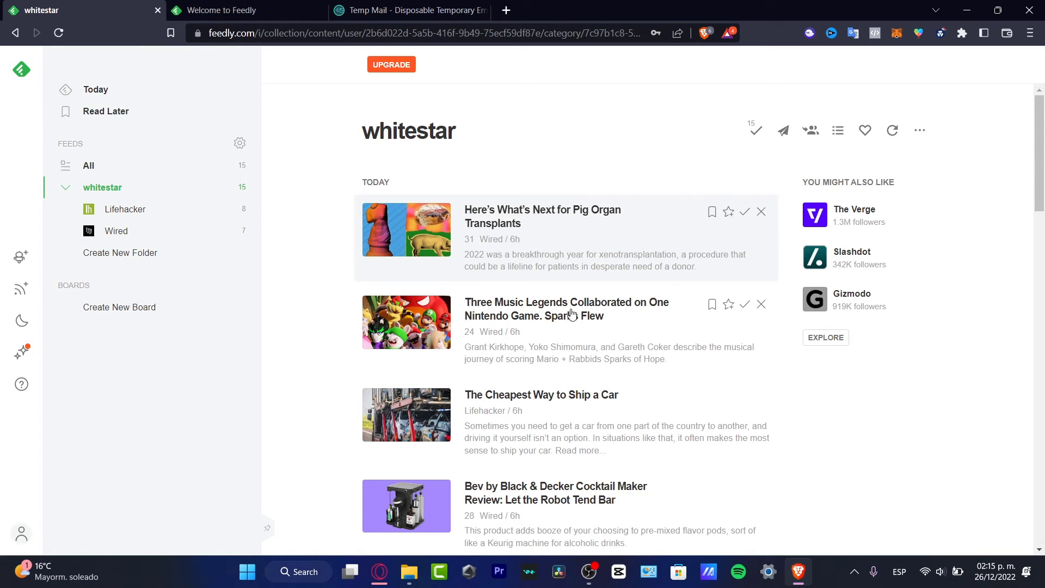
Step: Save the Three Music Legends Wired article to a new board named 'whitestar board'
left_click(728, 305)
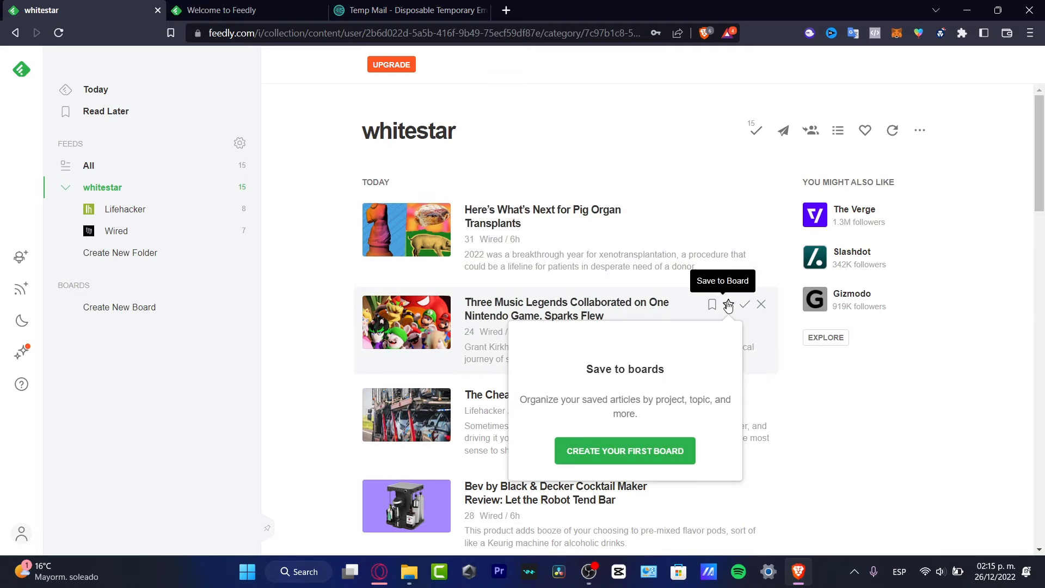
scroll(760, 425, "down", 3)
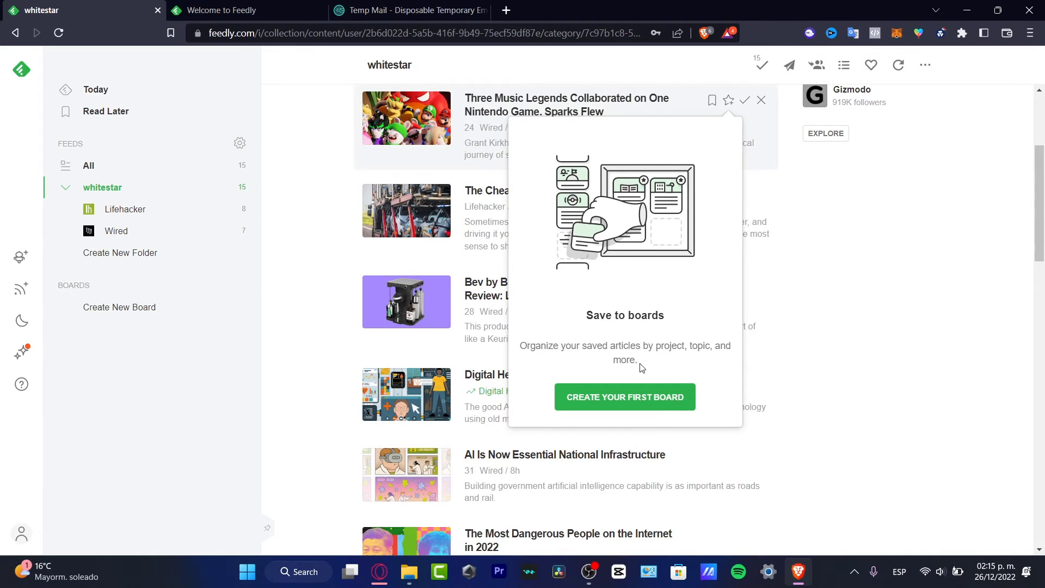
left_click(687, 397)
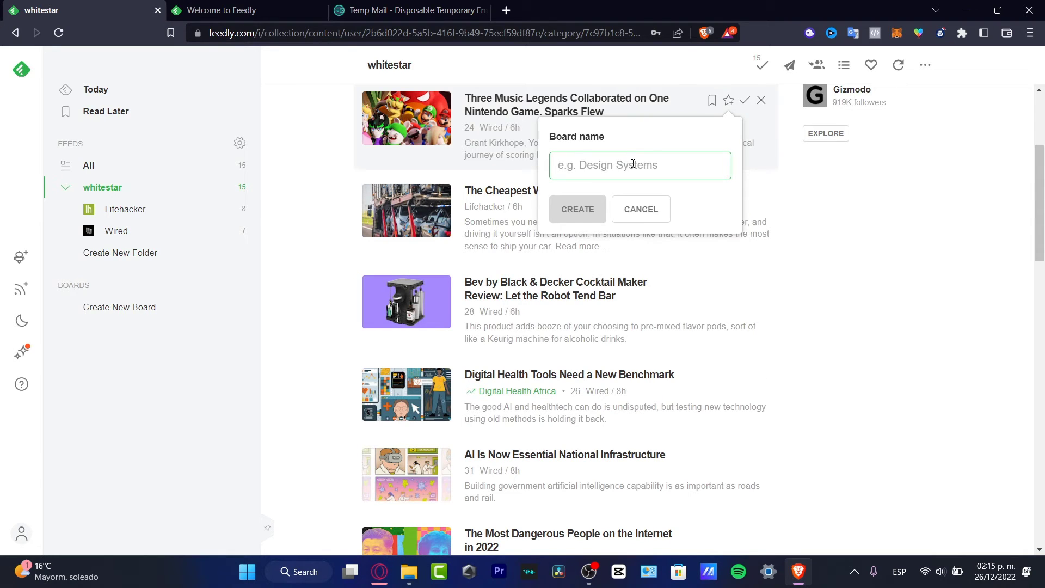
type("whitesta")
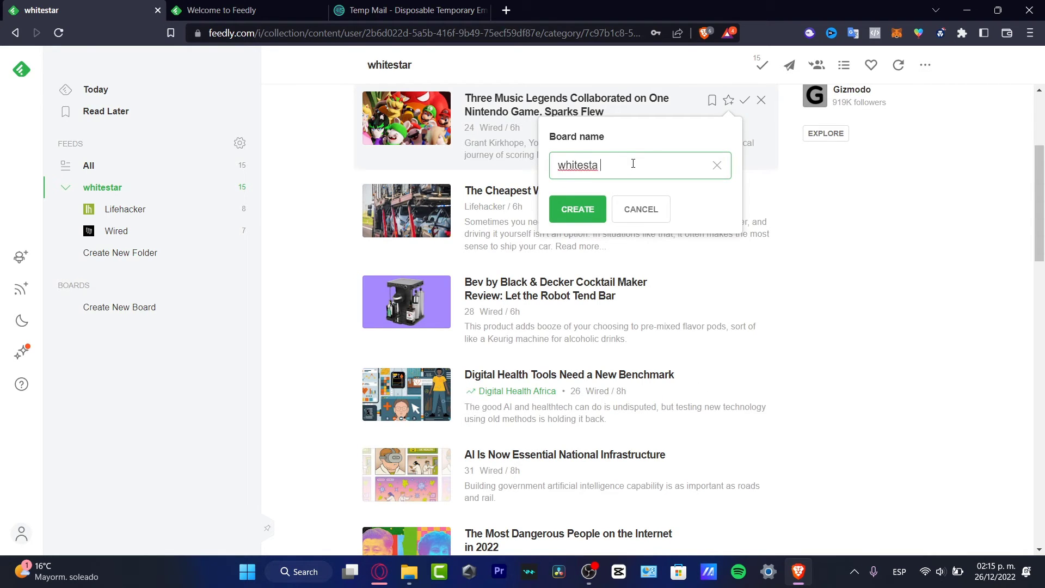
type(" ¿rboard")
left_click(589, 207)
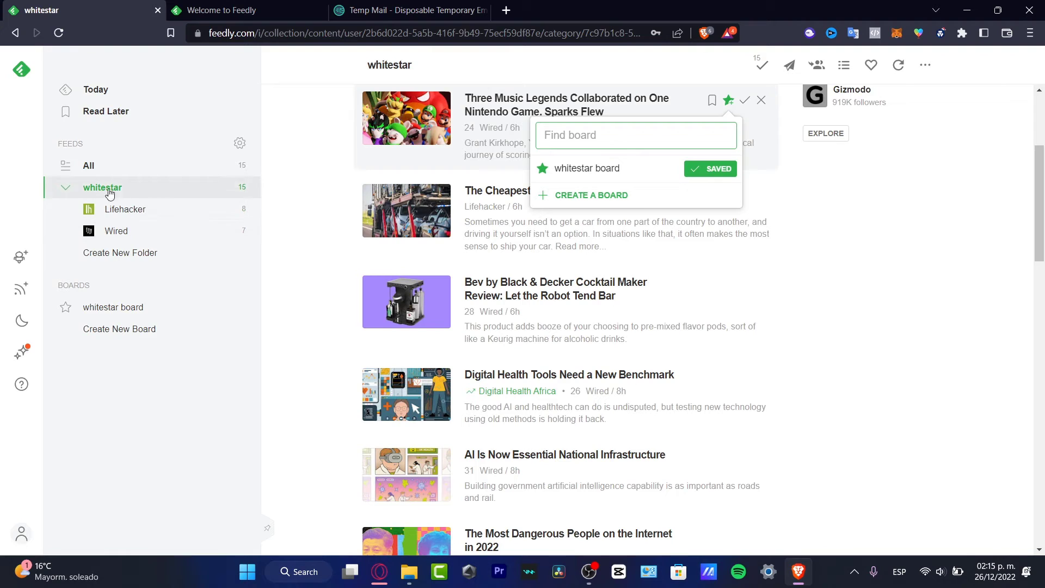
key("Escape")
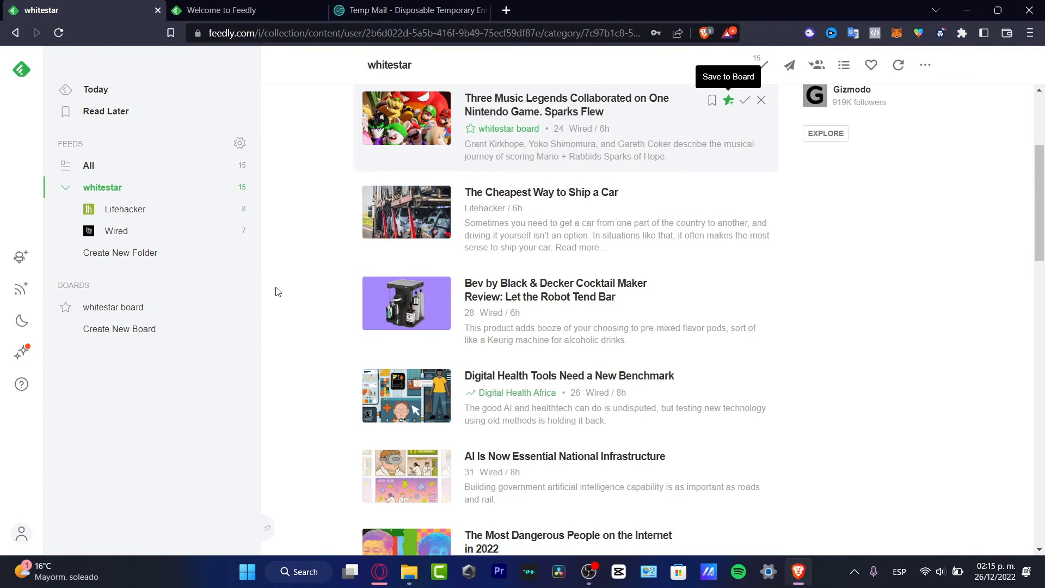
Step: Open whitestar board and start adding an article by URL
left_click(123, 313)
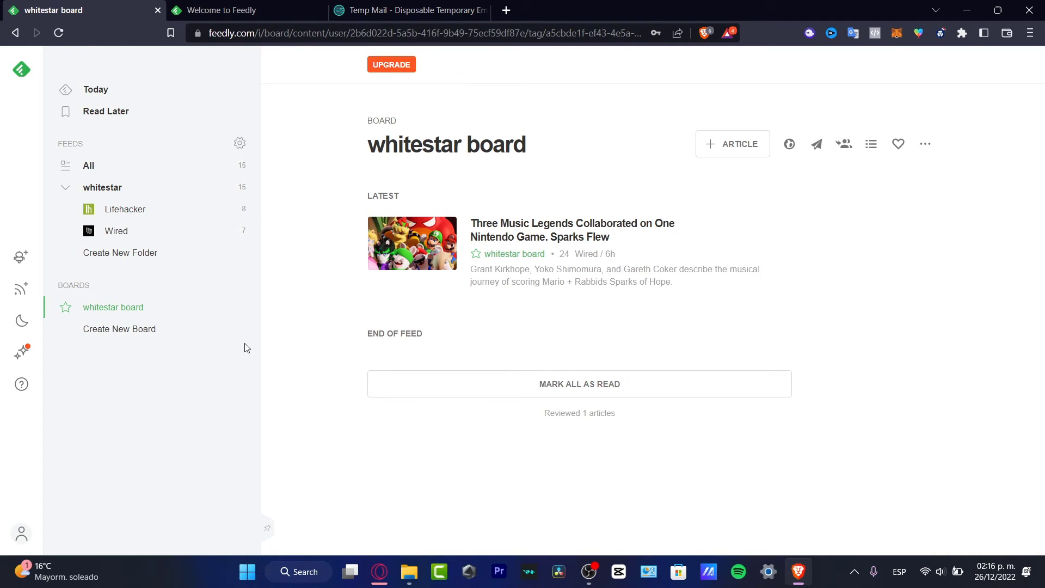
left_click(713, 143)
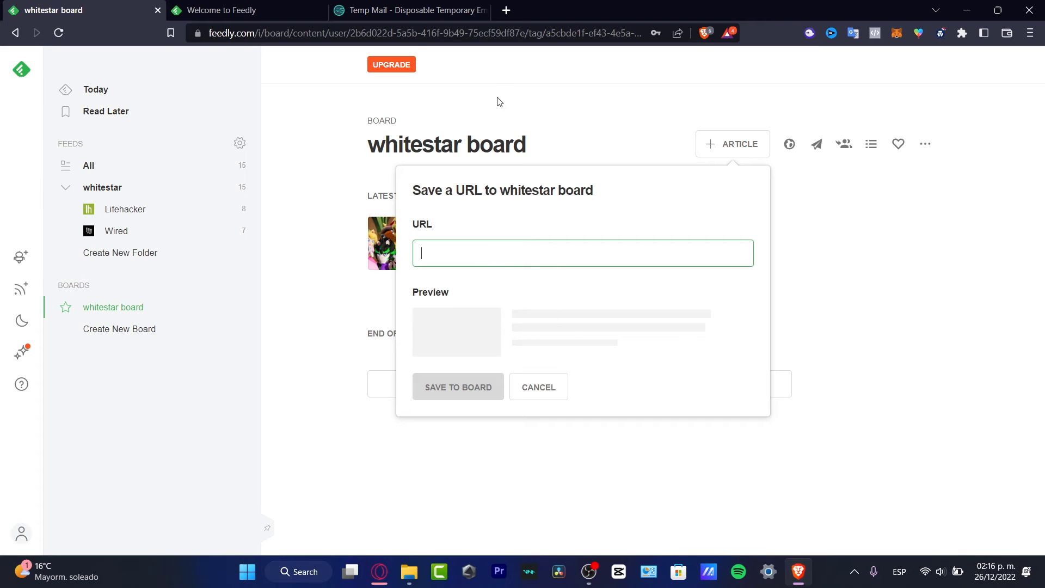
Step: Search 'google sites' in a new tab and open sites.google.com from the results
left_click(507, 11)
type("google sites")
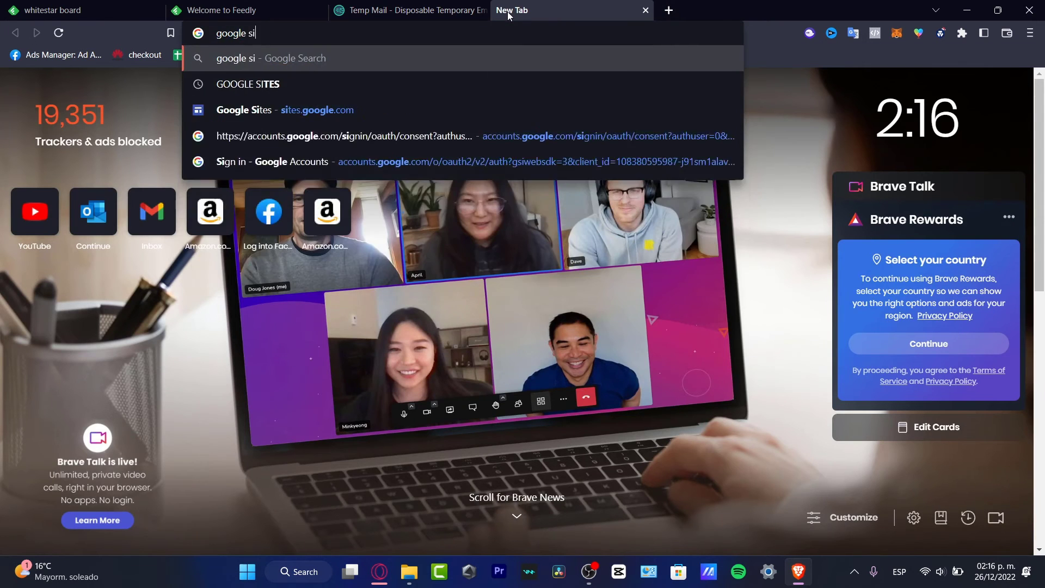
key("Return")
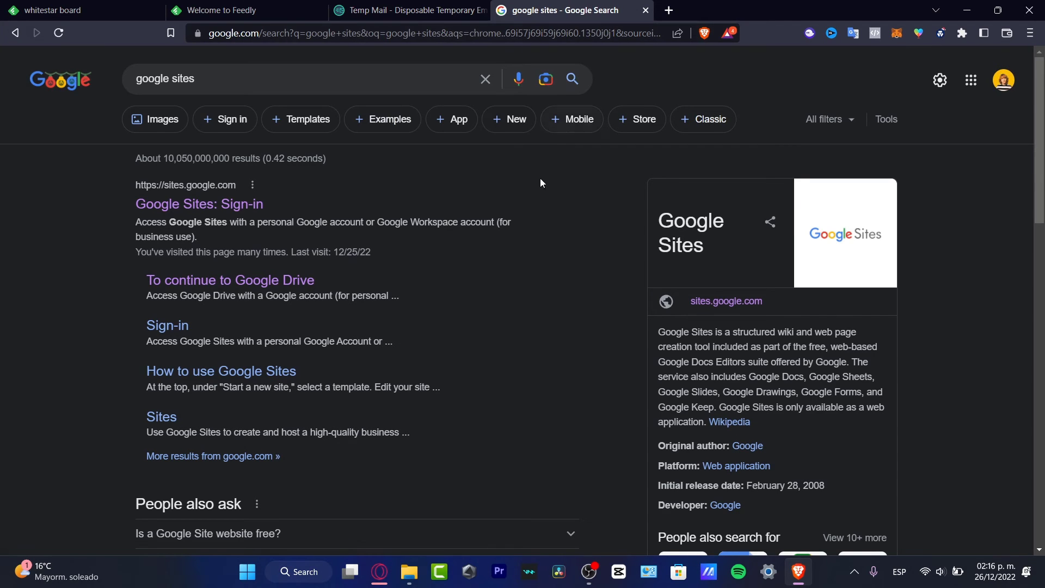
scroll(593, 292, "down", 4)
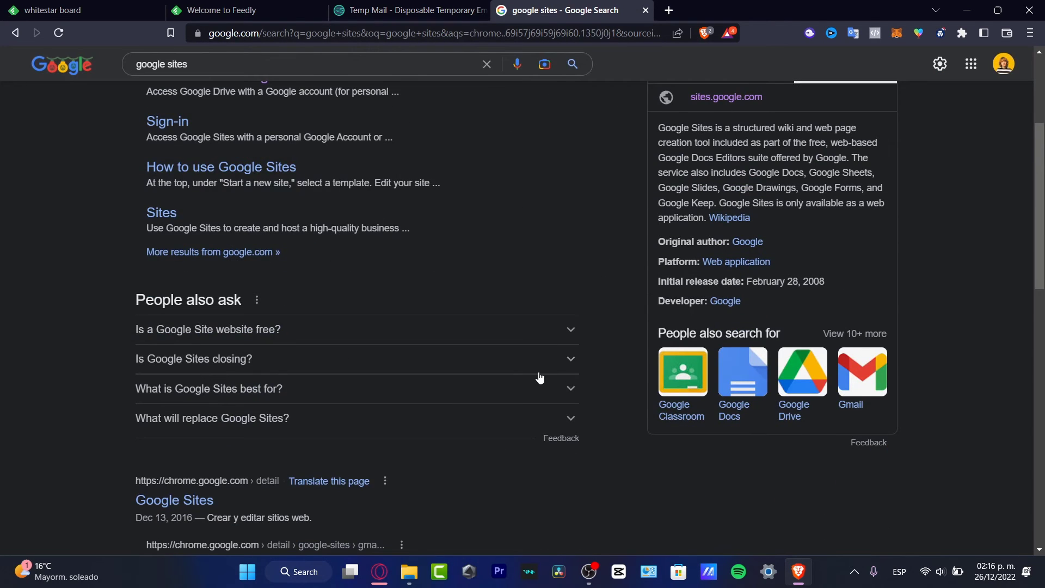
scroll(542, 376, "up", 4)
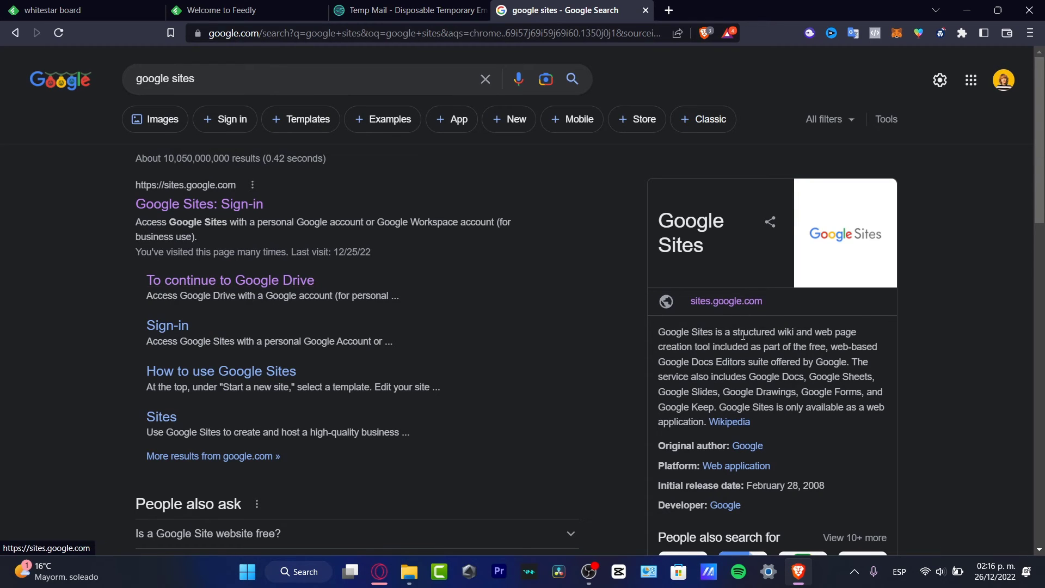
left_click(722, 302)
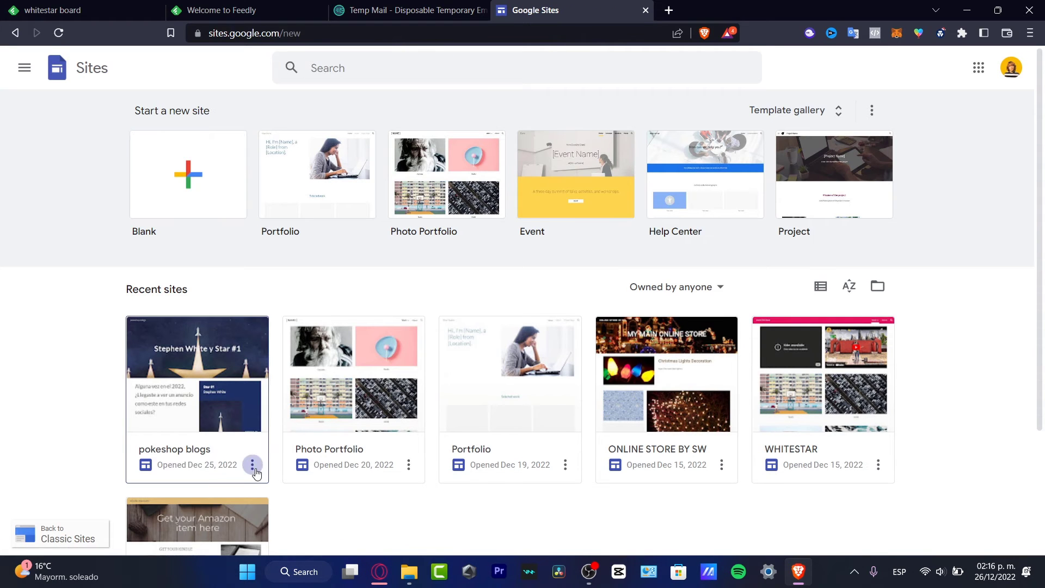
Step: Open the pokeshop blogs site for editing and bring up its Publish dialog showing pokeshop-blogs
left_click(252, 464)
left_click(130, 397)
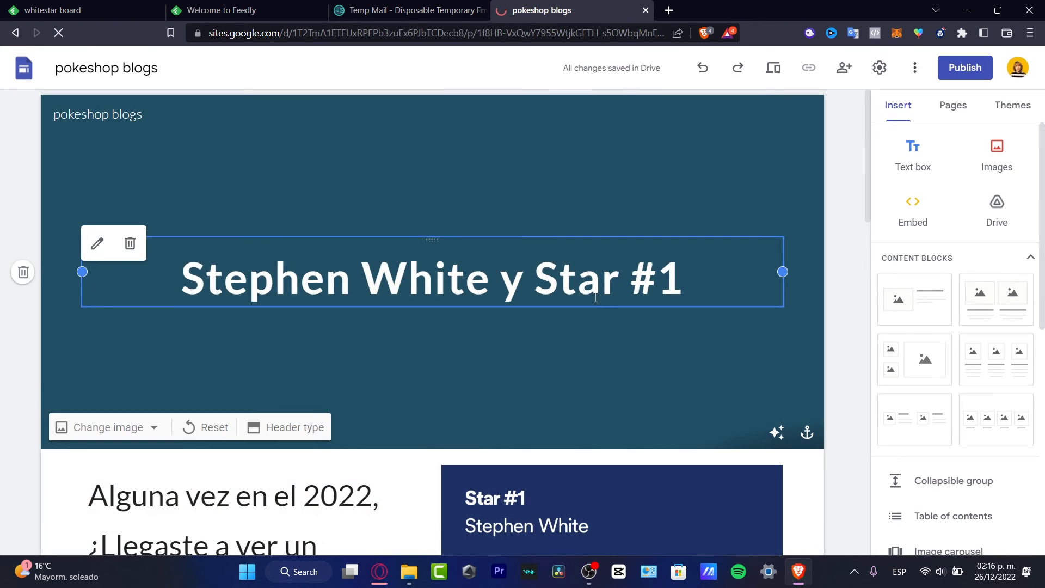
scroll(611, 305, "down", 15)
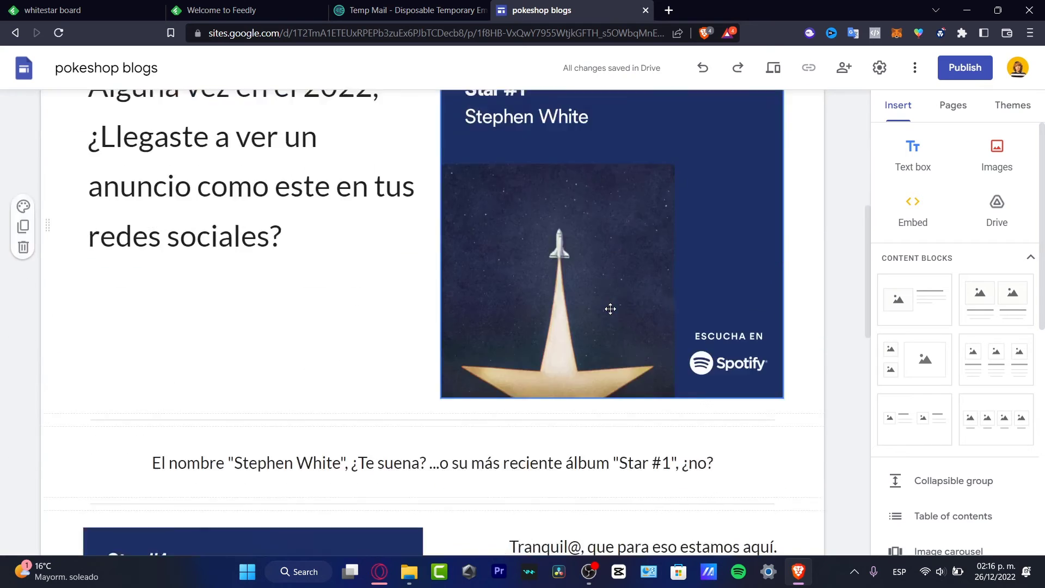
scroll(610, 312, "down", 2)
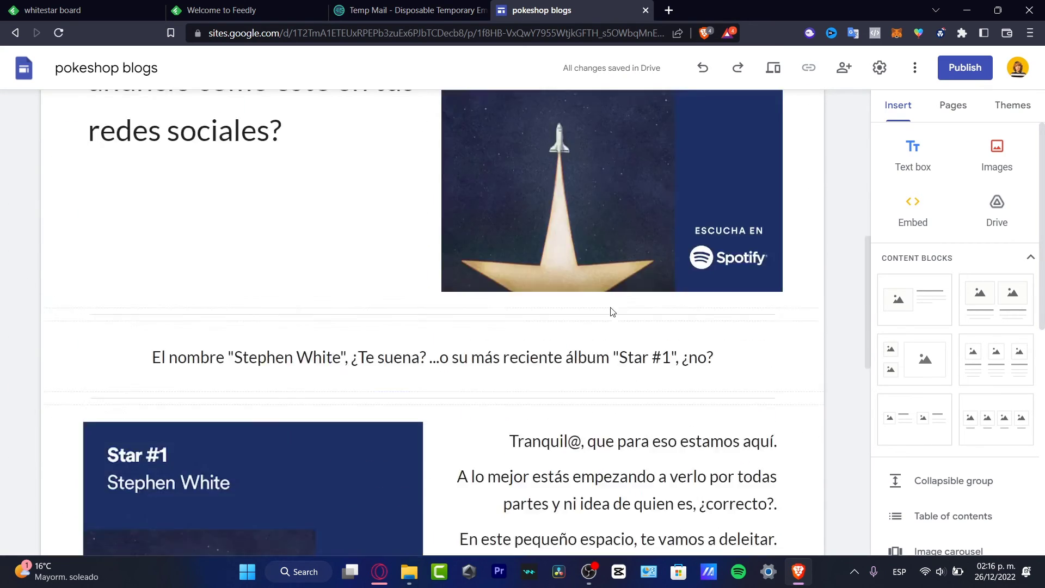
left_click(609, 309)
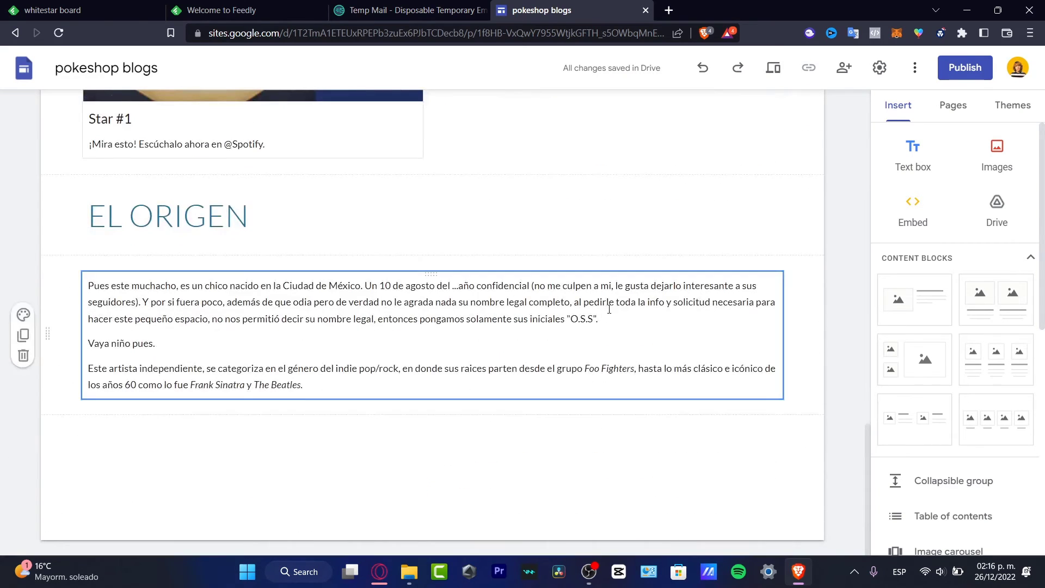
left_click(214, 4)
left_click(550, 10)
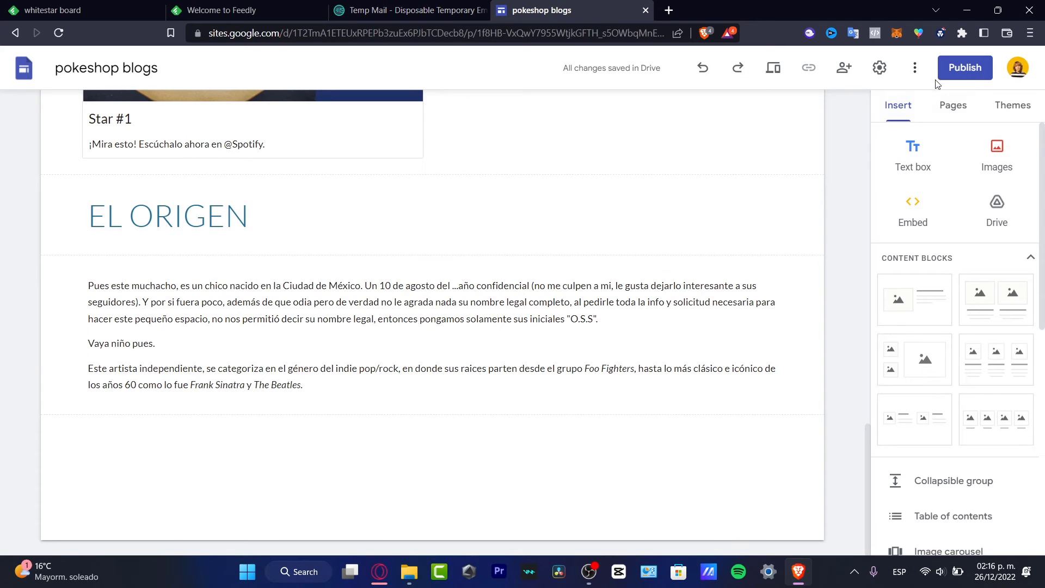
left_click(966, 69)
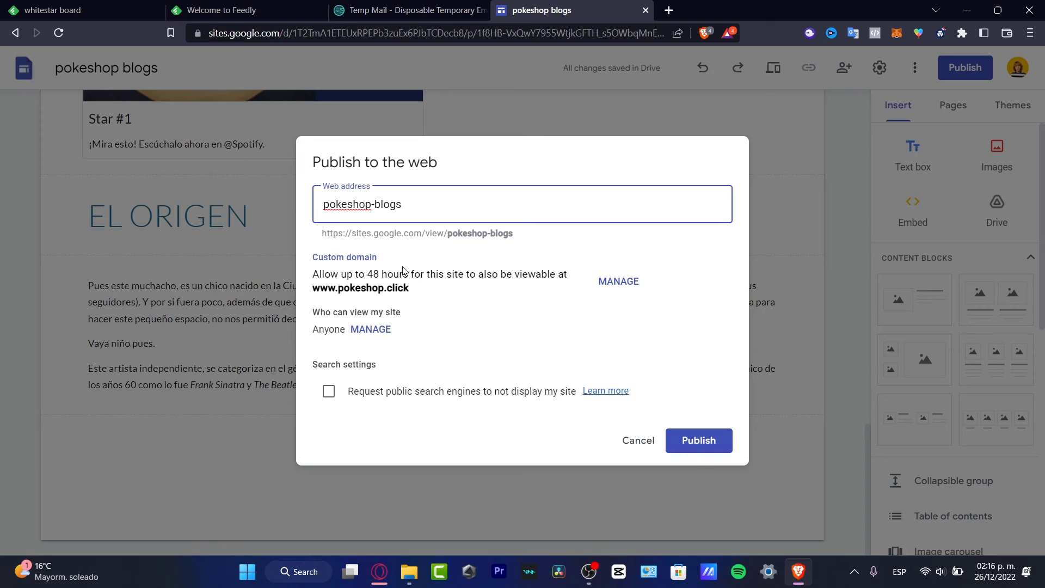
Step: Select the pokeshop-blogs web address shown in the publish dialog
left_click(473, 235)
double_click(528, 240)
left_click(330, 233)
left_click_drag(322, 233, 510, 233)
Step: Publish the pokeshop blogs site and copy its published link
left_click(699, 440)
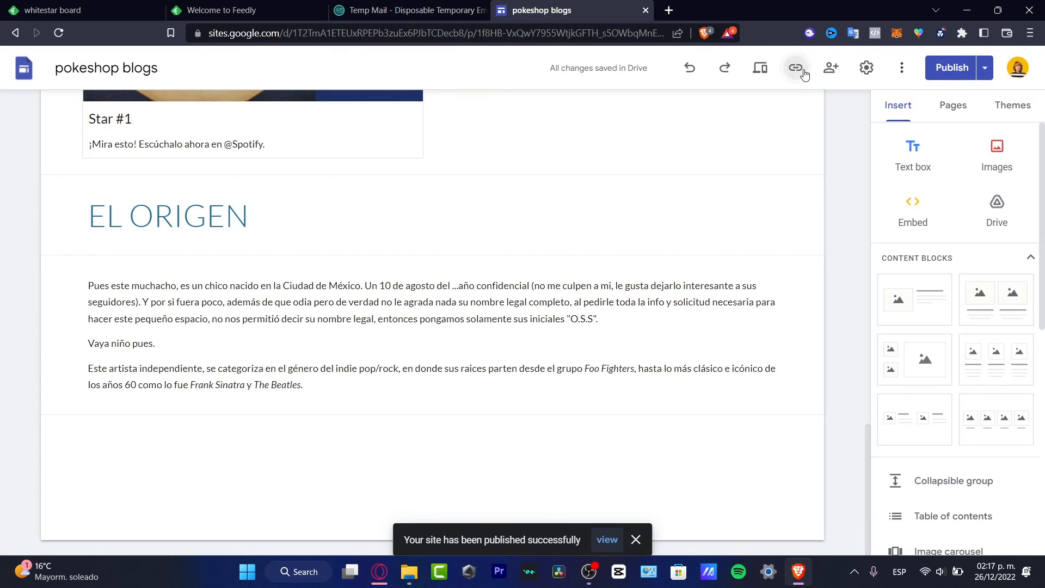
left_click(800, 69)
left_click(675, 308)
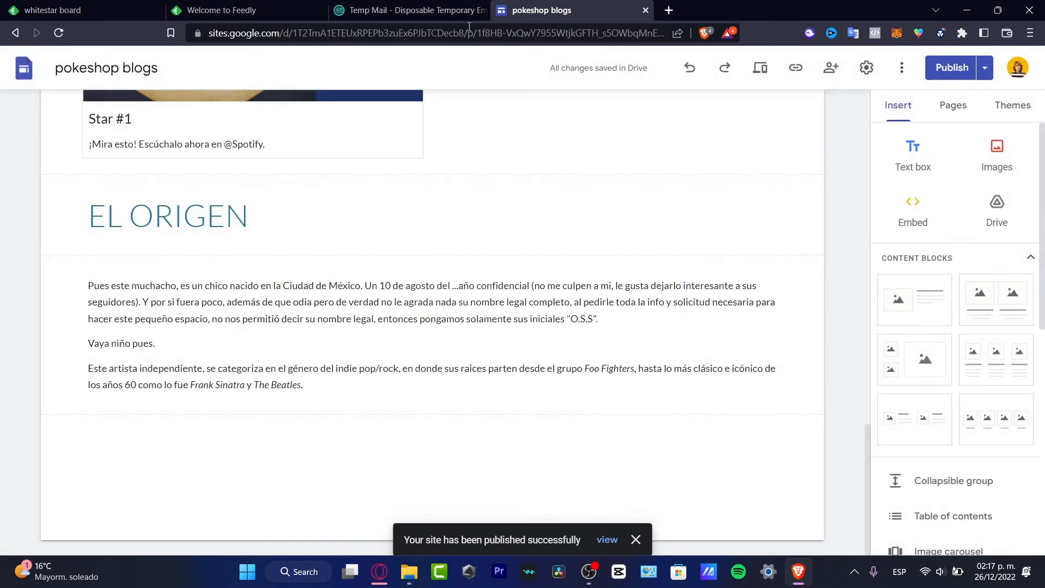
Step: Paste the pokeshop blogs URL into whitestar board's Save a URL field and save it
left_click(276, 7)
key("ctrl+shift+Tab")
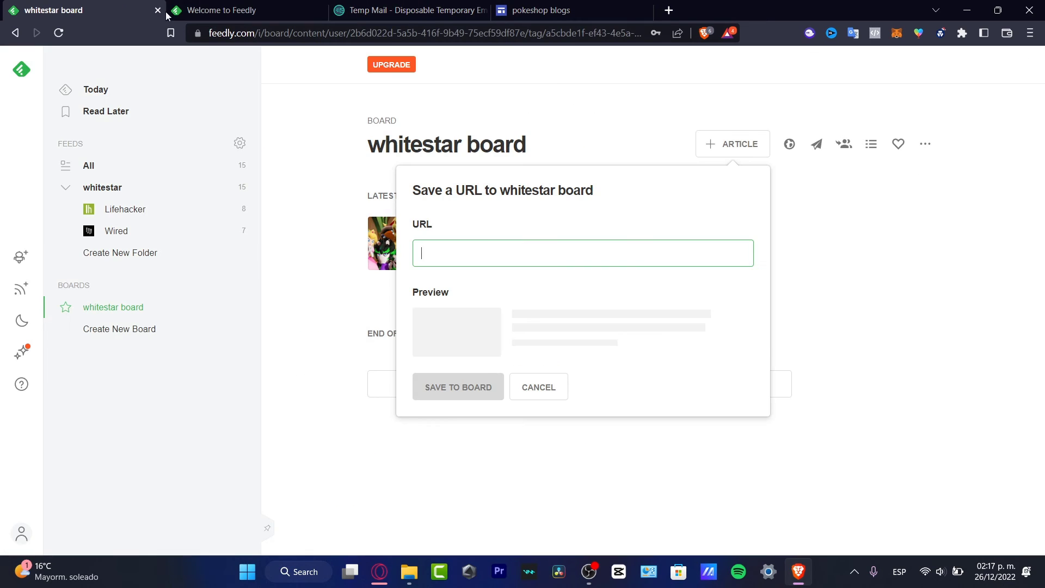
key("ctrl+v")
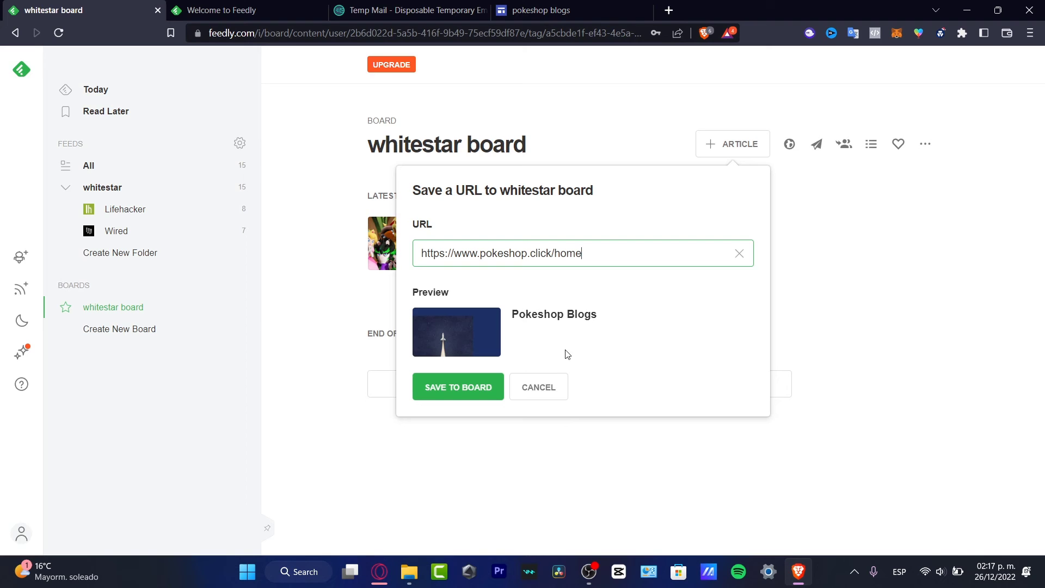
left_click(487, 387)
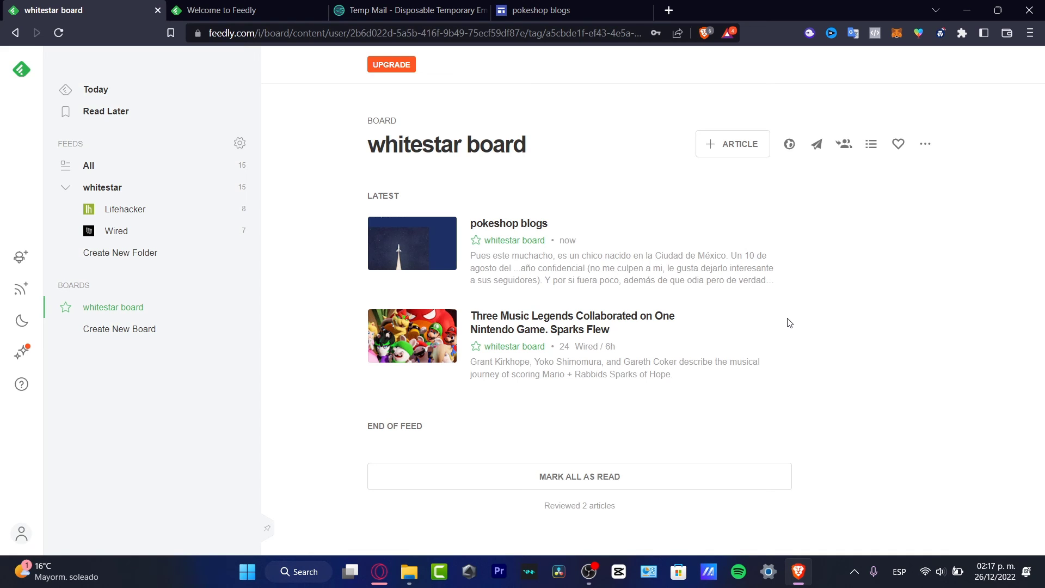
left_click(790, 145)
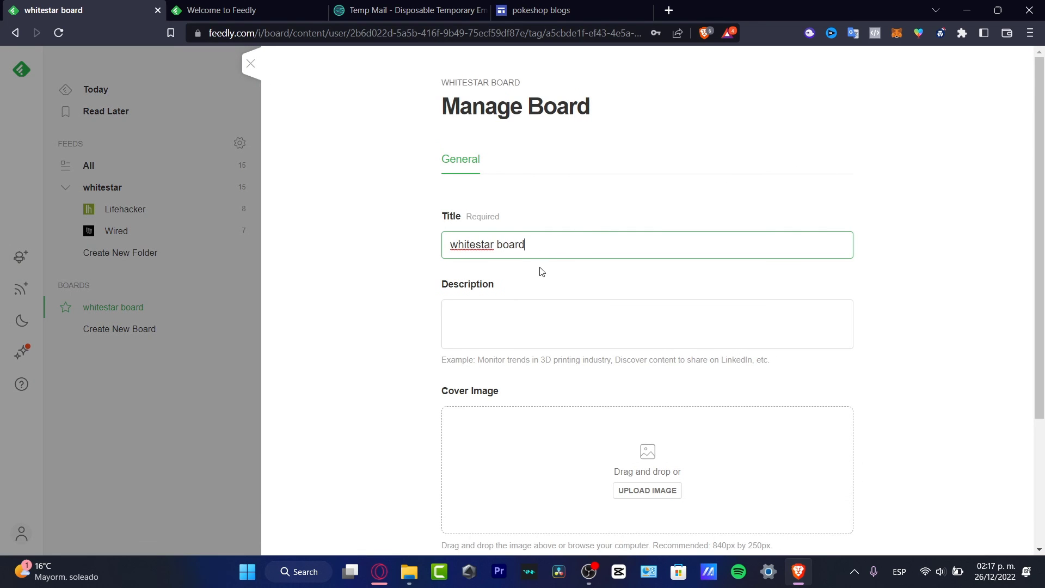
scroll(675, 317, "down", 3)
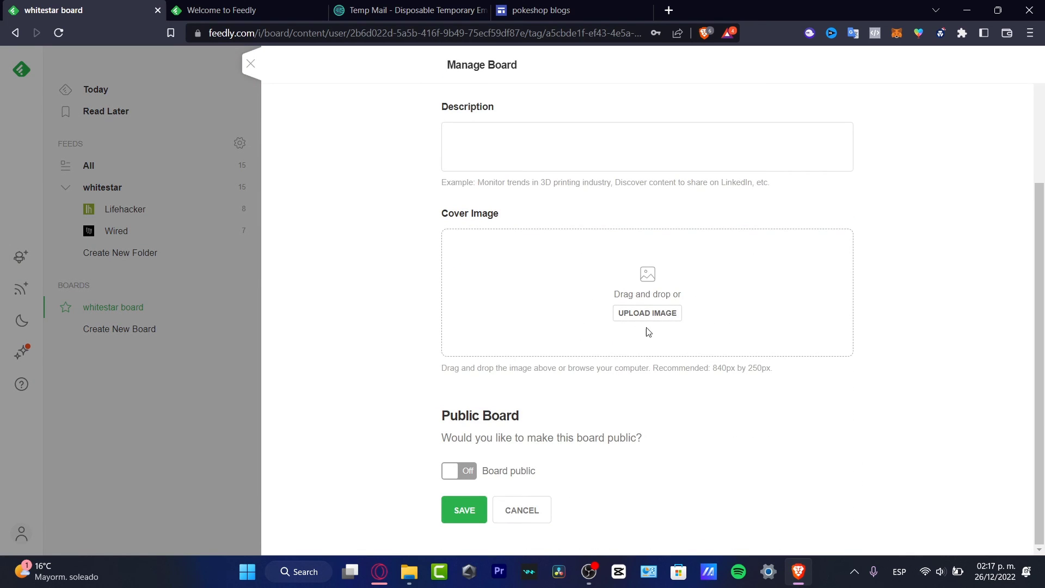
left_click(223, 449)
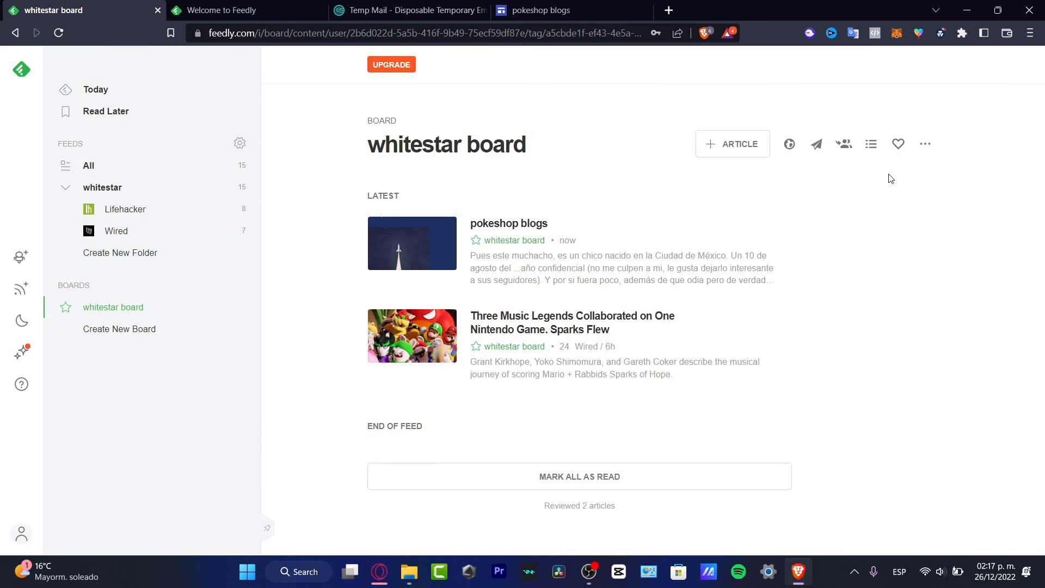
left_click(840, 146)
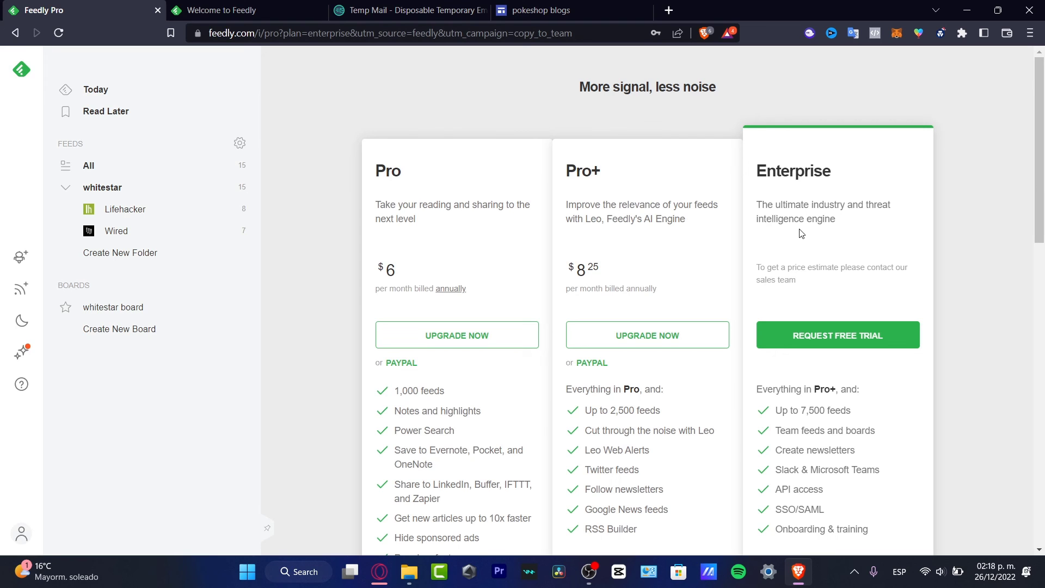
Step: Highlight the Pro plan features: Power Search, Evernote/Pocket/OneNote, LinkedIn/Zapier sharing, no ads, premium support
scroll(904, 186, "down", 3)
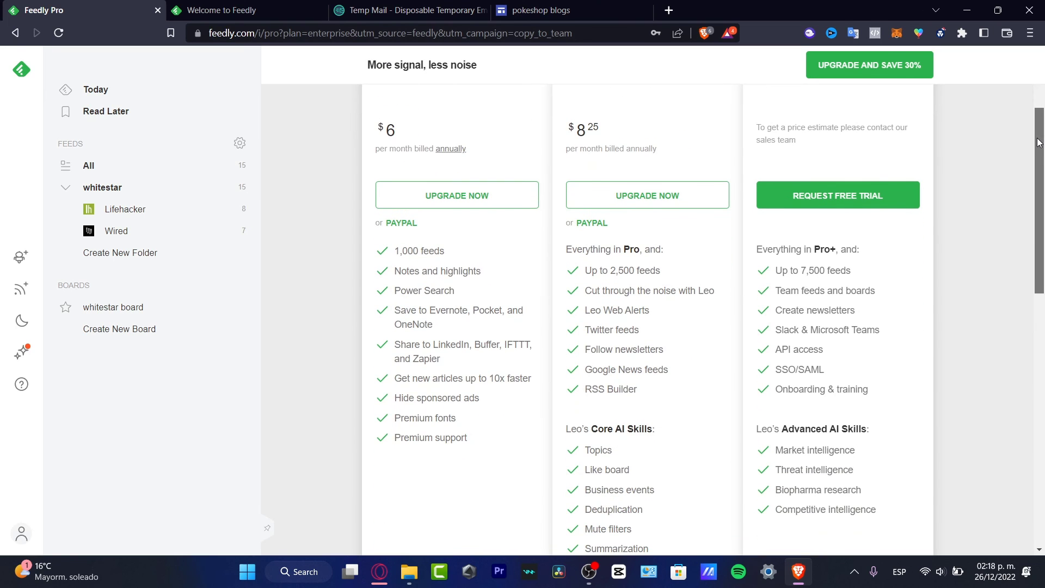
left_click_drag(483, 271, 403, 294)
left_click_drag(434, 325, 390, 321)
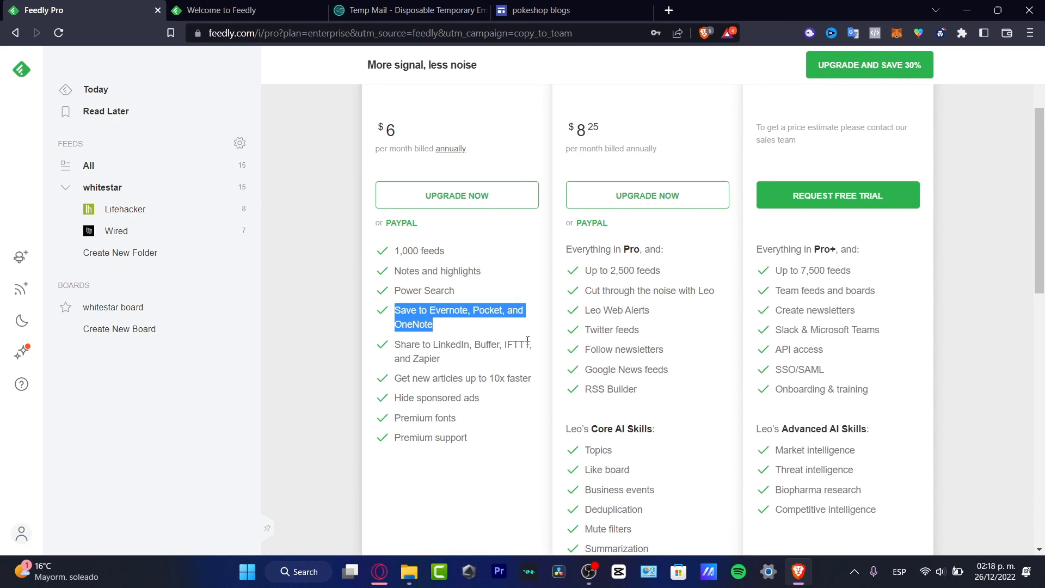
left_click_drag(528, 359, 420, 345)
left_click_drag(500, 377, 424, 379)
left_click_drag(480, 398, 416, 412)
left_click(484, 433)
left_click_drag(484, 433, 405, 433)
Step: Highlight the Pro heading on the pricing page, then return to the whitestar board
scroll(492, 403, "up", 3)
left_click_drag(417, 173, 353, 172)
left_click(312, 231)
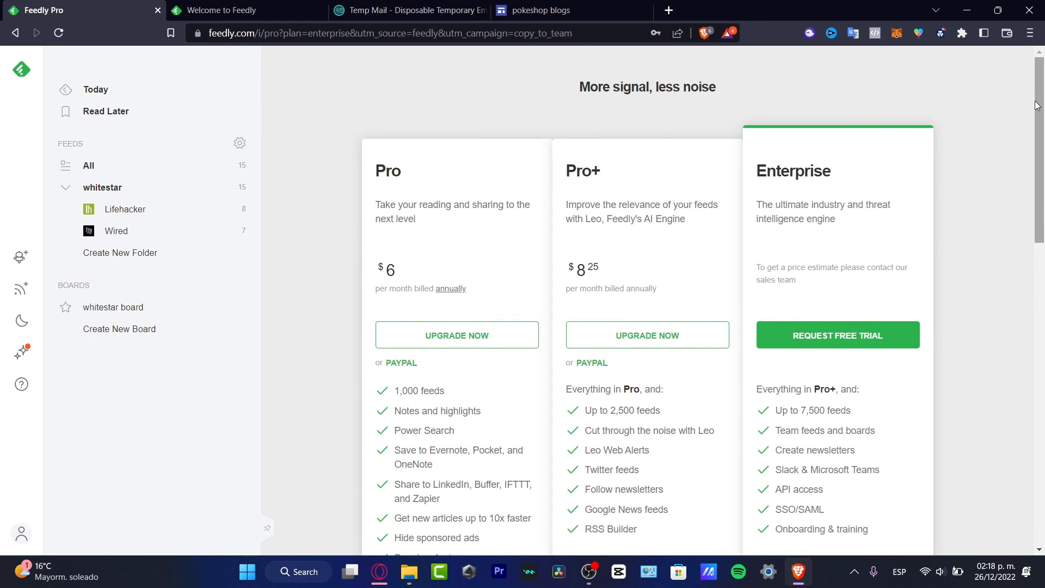
left_click_drag(1039, 136, 954, 101)
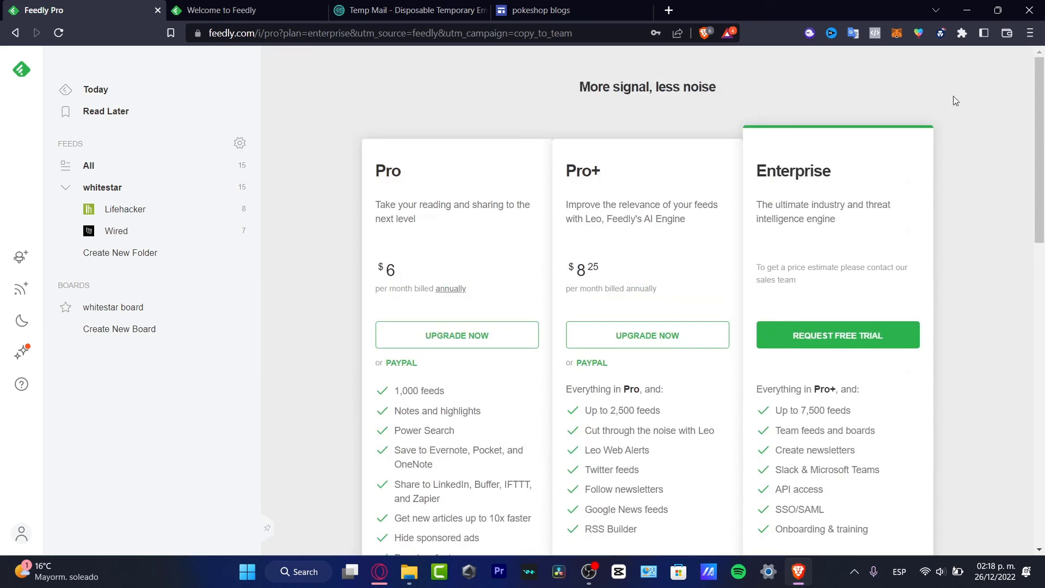
left_click(179, 187)
Step: Open the whitestar board and check its options menu without changing anything
left_click(143, 308)
mouse_move(432, 245)
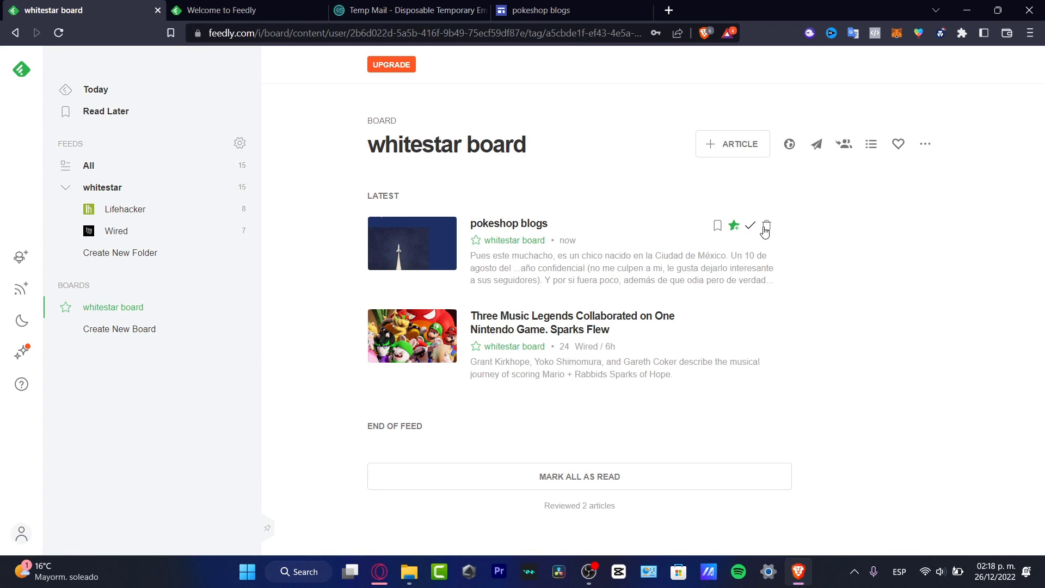
left_click(926, 147)
left_click(986, 171)
Step: Show All Personal Feeds in Magazine layout with article thumbnails
left_click(114, 173)
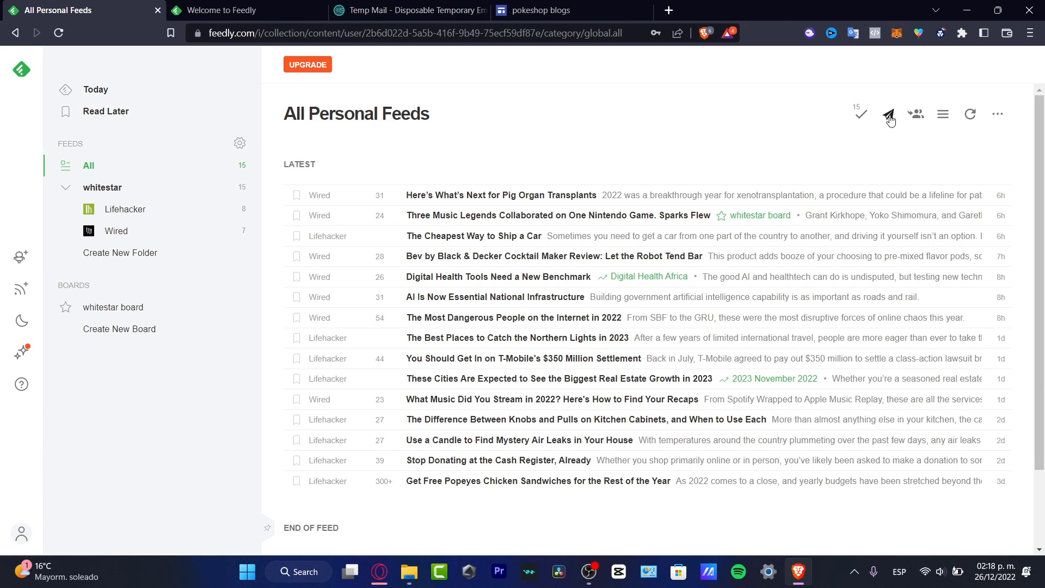
left_click(943, 114)
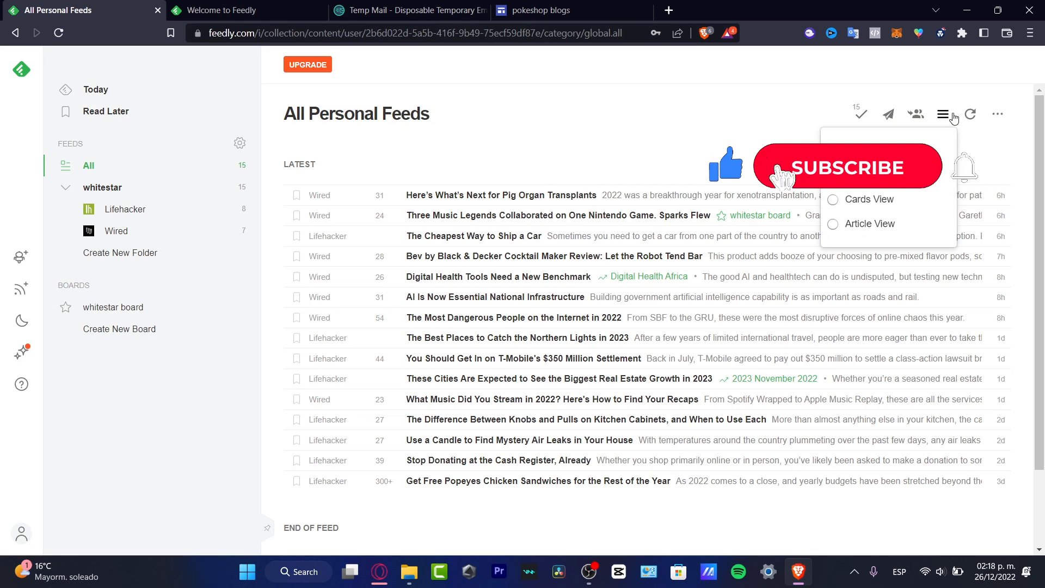
left_click(852, 175)
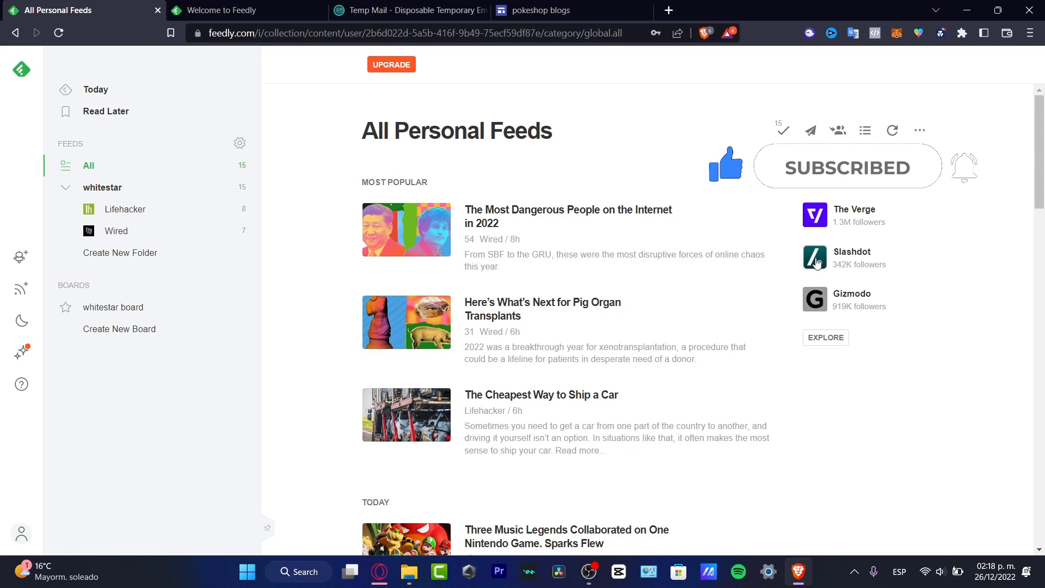